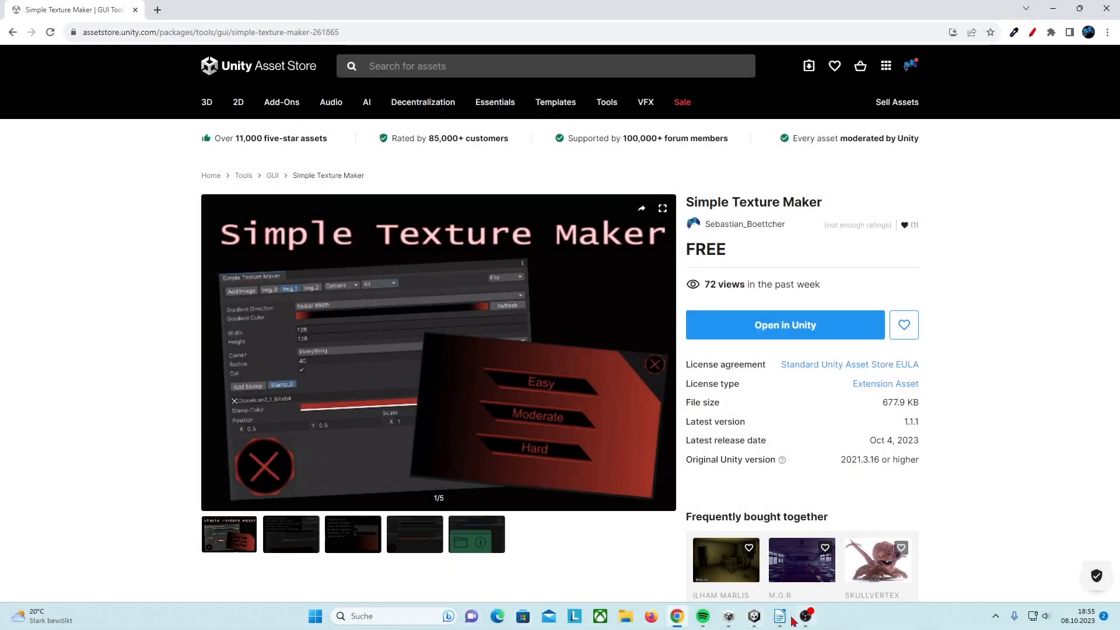
Switch to the Unity editor, open the Simple Texture Maker tool with a fresh project and dock it beside the Game view.
{"action": "left_click", "coordinate": [754, 616]}
{"action": "left_click", "coordinate": [202, 19]}
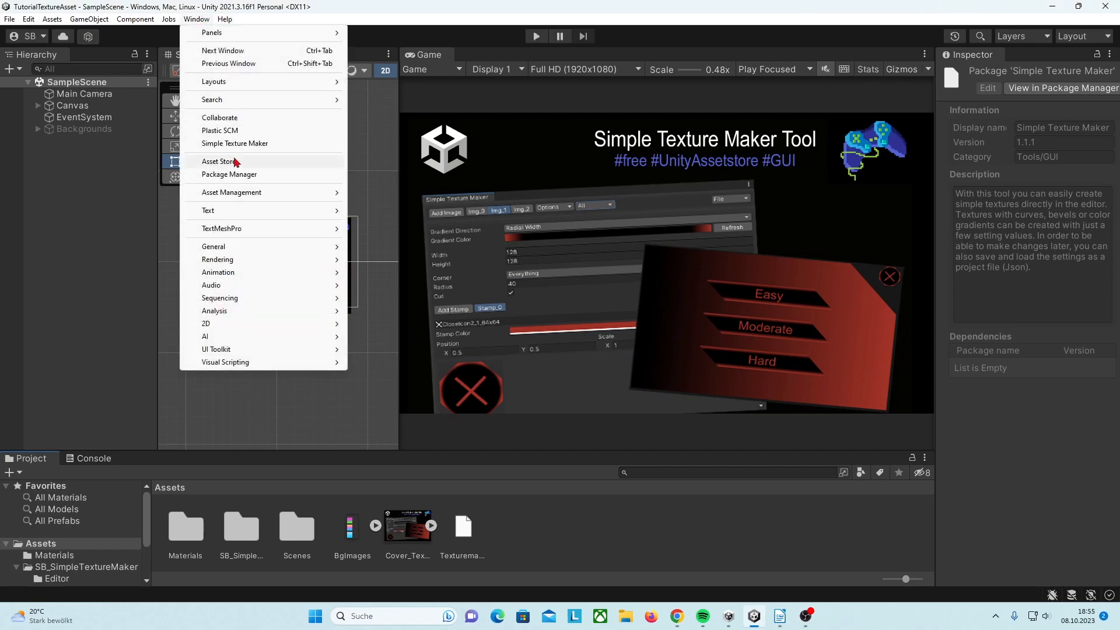
{"action": "left_click", "coordinate": [233, 175]}
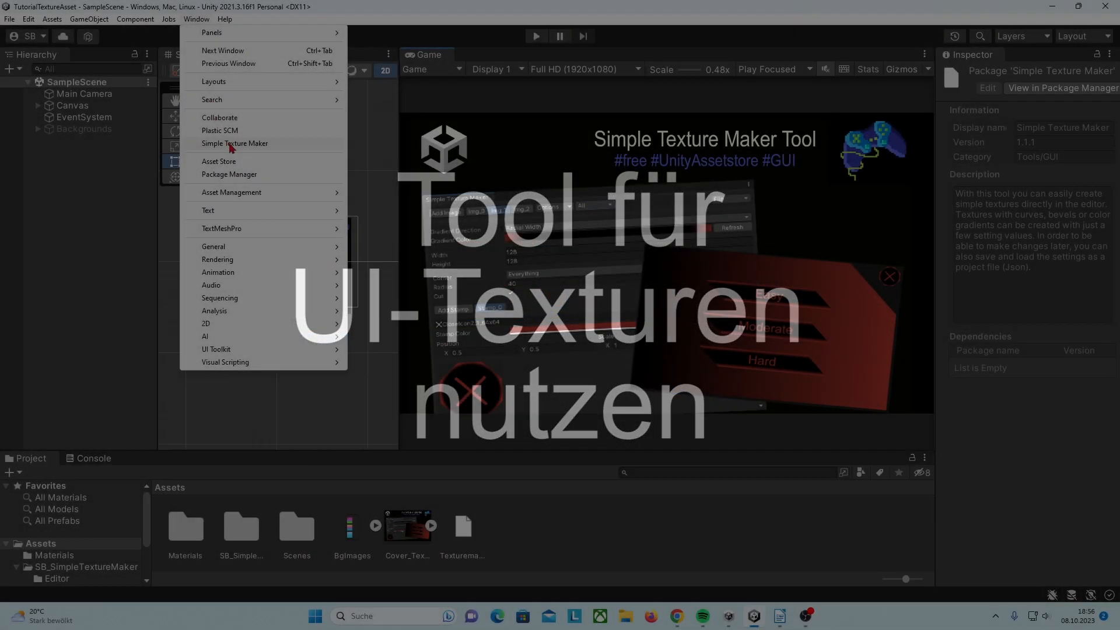
{"action": "left_click", "coordinate": [262, 144]}
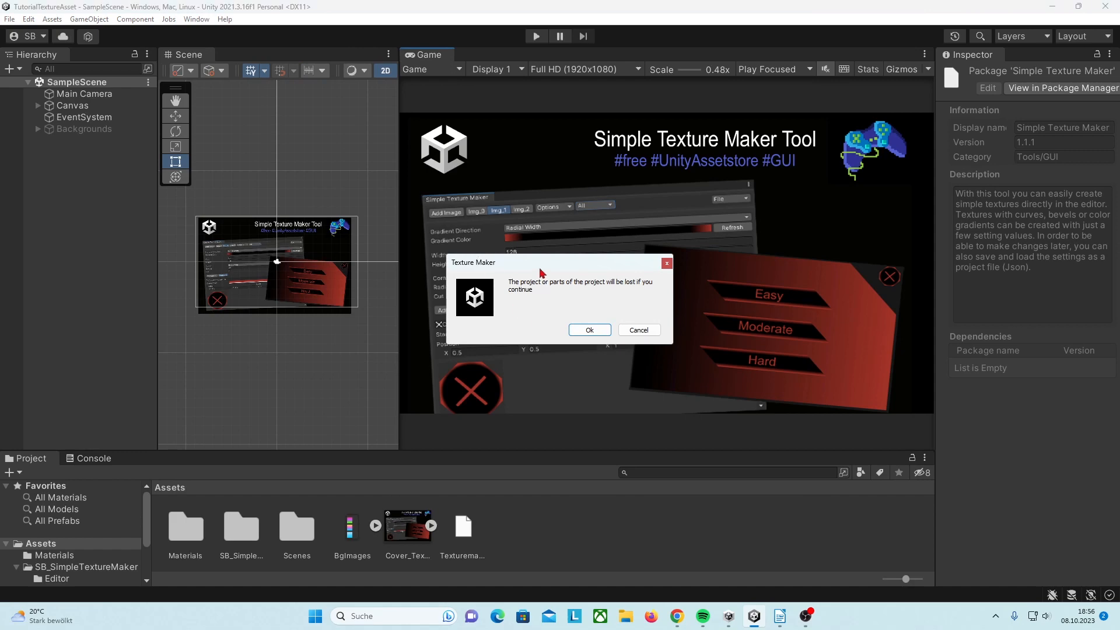
{"action": "left_click", "coordinate": [590, 330]}
{"action": "left_click_drag", "start_coordinate": [332, 154], "coordinate": [554, 58]}
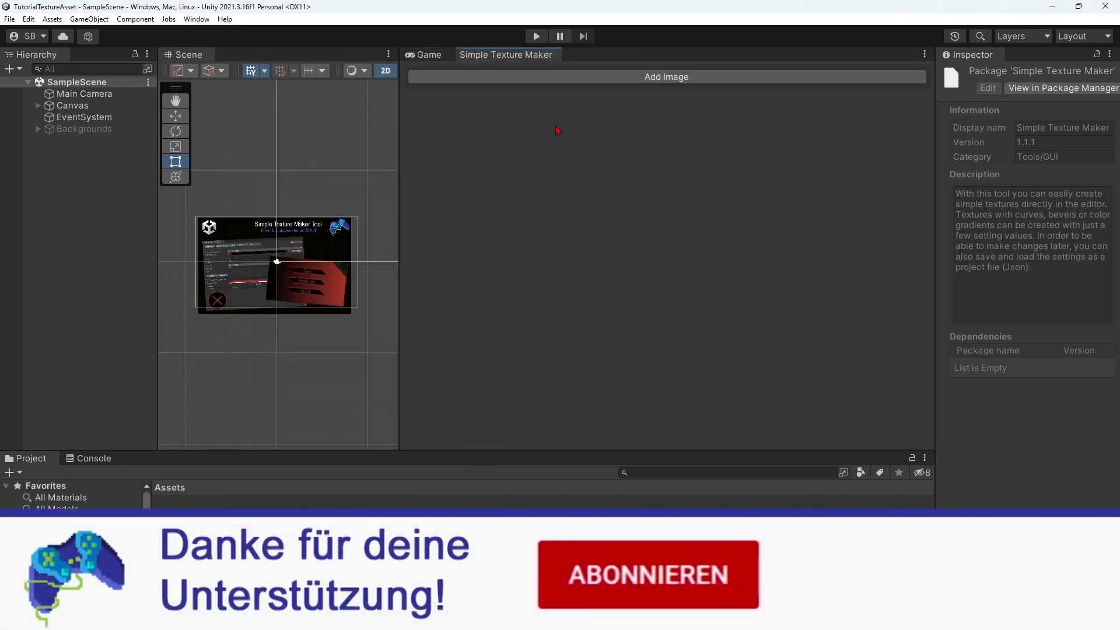
Add an image and give it a gradient of light blue at both ends with white in the middle.
{"action": "left_click", "coordinate": [592, 77]}
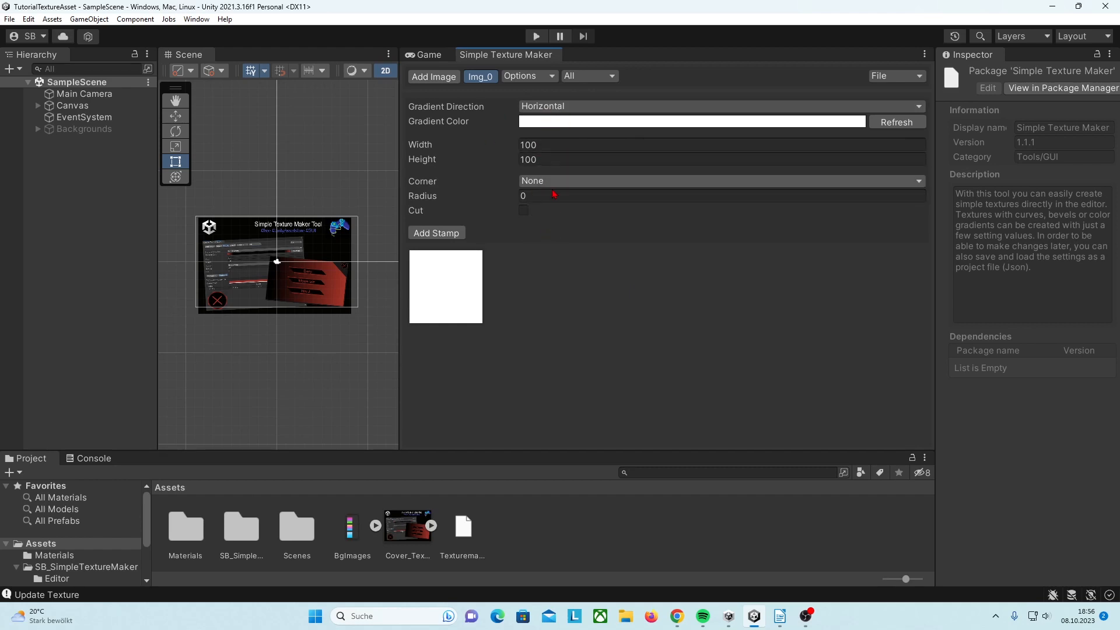
{"action": "left_click", "coordinate": [636, 125]}
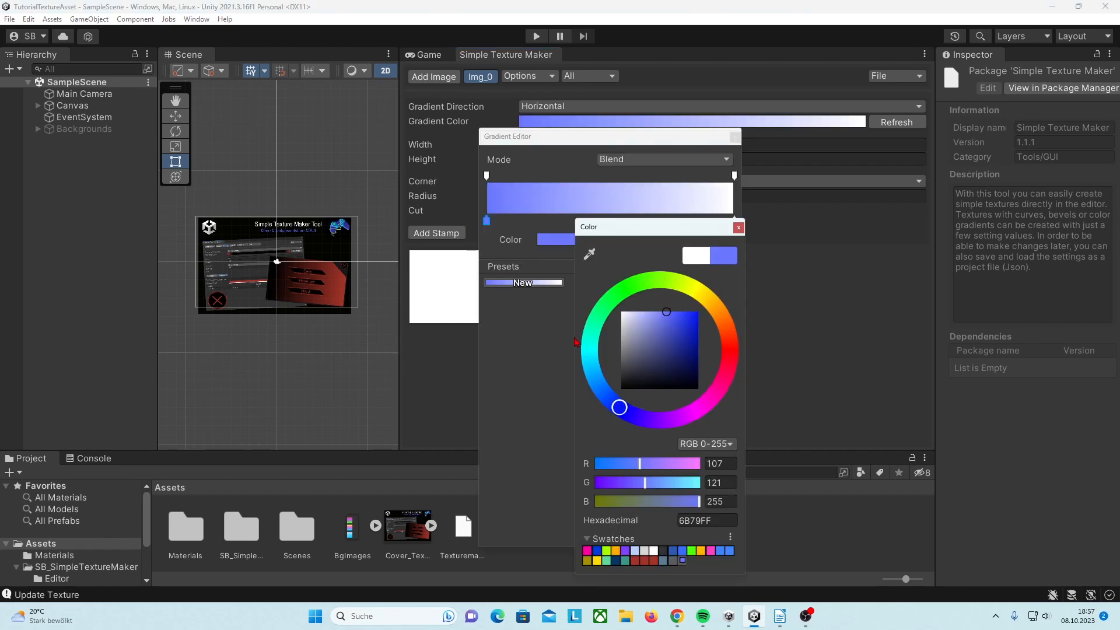
{"action": "left_click", "coordinate": [543, 348]}
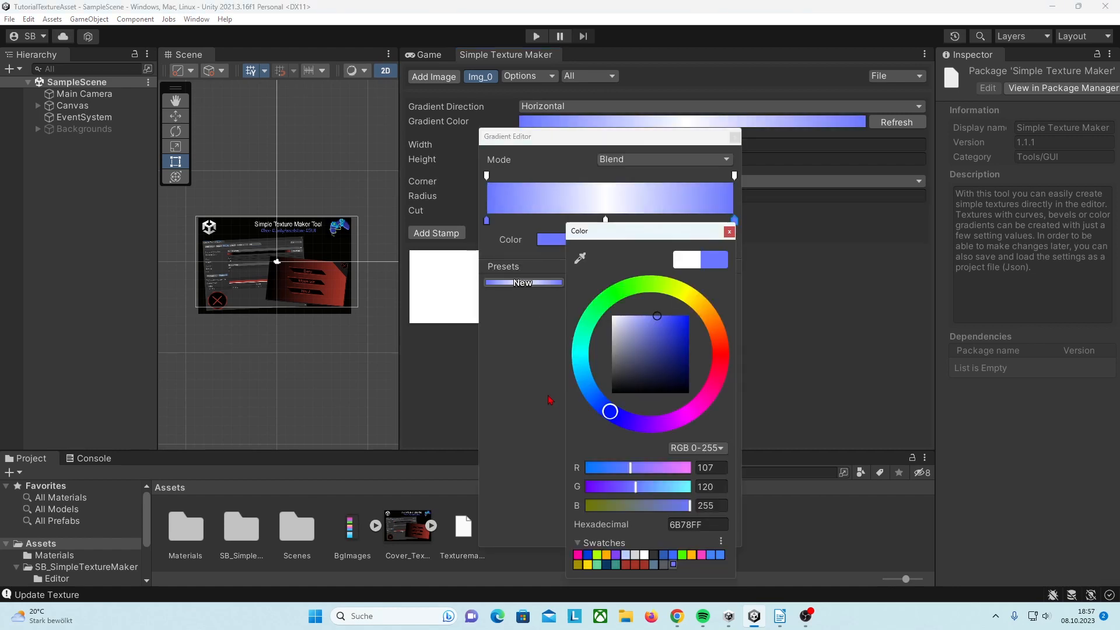
{"action": "left_click", "coordinate": [544, 403]}
{"action": "left_click", "coordinate": [606, 221]}
{"action": "left_click_drag", "start_coordinate": [608, 222], "coordinate": [611, 224]}
{"action": "left_click", "coordinate": [735, 138]}
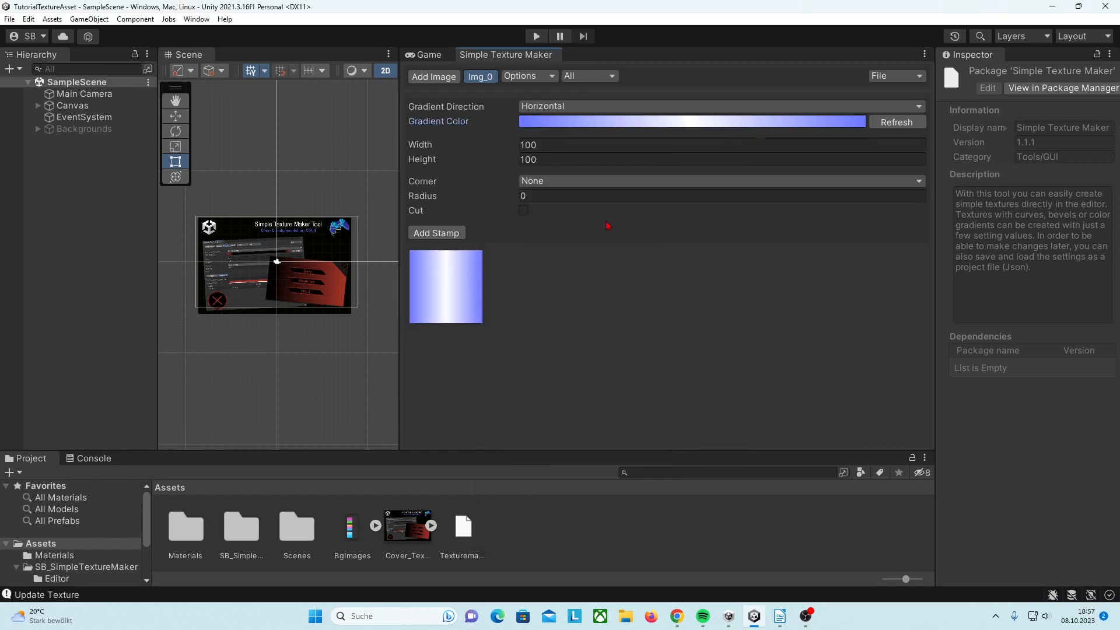
Apply the corner setting to Everything with a radius of 19 and enable Cut for bevelled corners.
{"action": "left_click", "coordinate": [564, 181]}
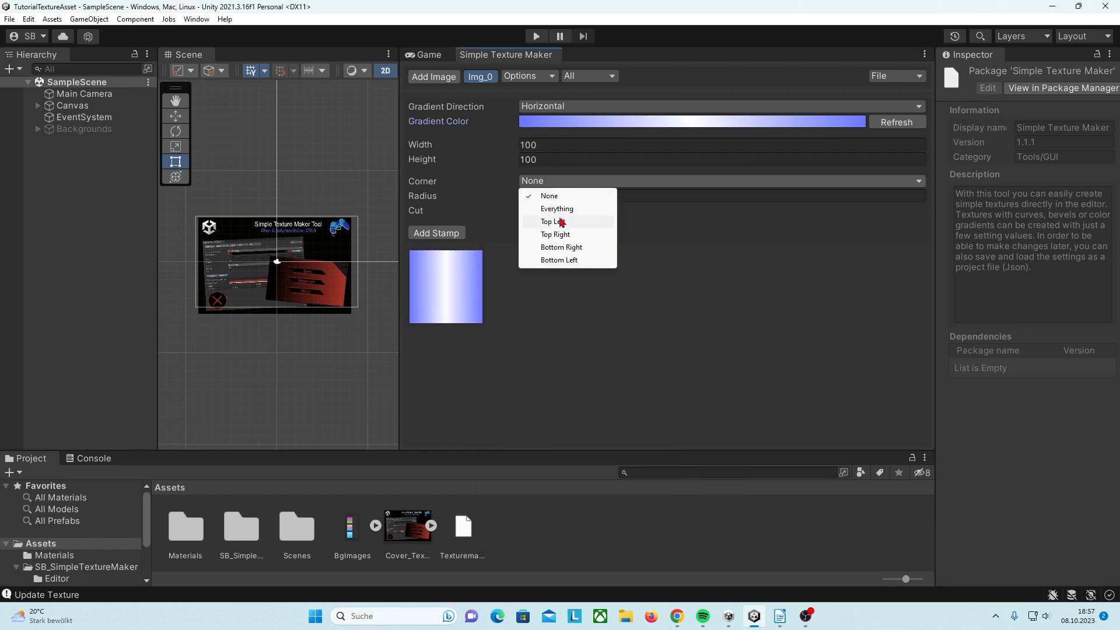
{"action": "left_click", "coordinate": [567, 209]}
{"action": "left_click_drag", "start_coordinate": [429, 200], "coordinate": [445, 200]}
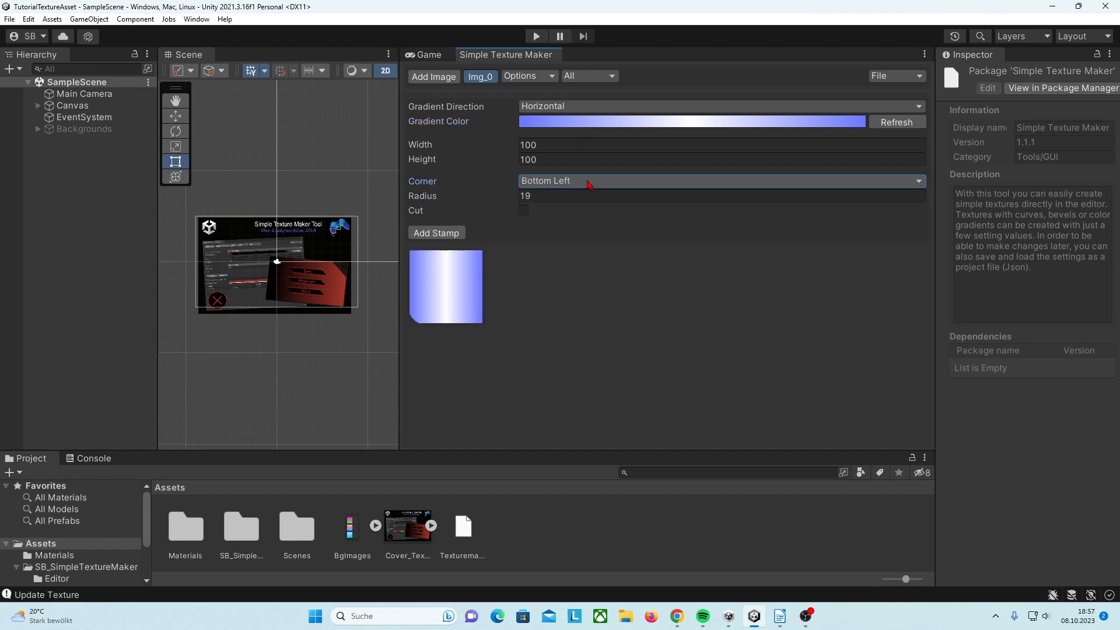
{"action": "left_click", "coordinate": [588, 182]}
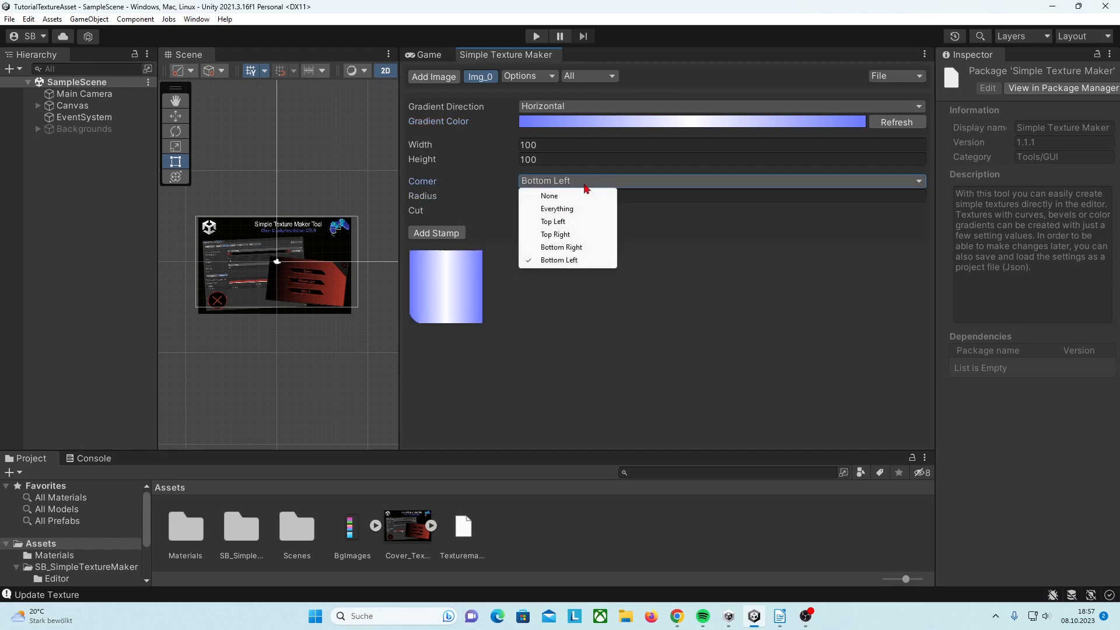
{"action": "left_click", "coordinate": [557, 236]}
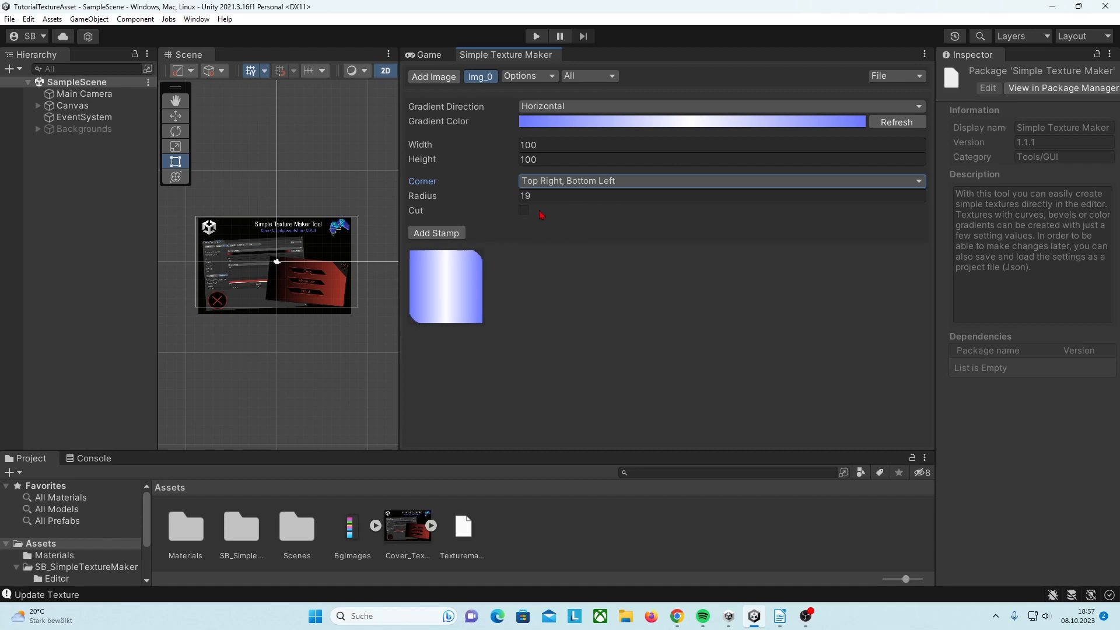
{"action": "left_click", "coordinate": [583, 184]}
{"action": "left_click", "coordinate": [563, 210]}
{"action": "left_click", "coordinate": [524, 210]}
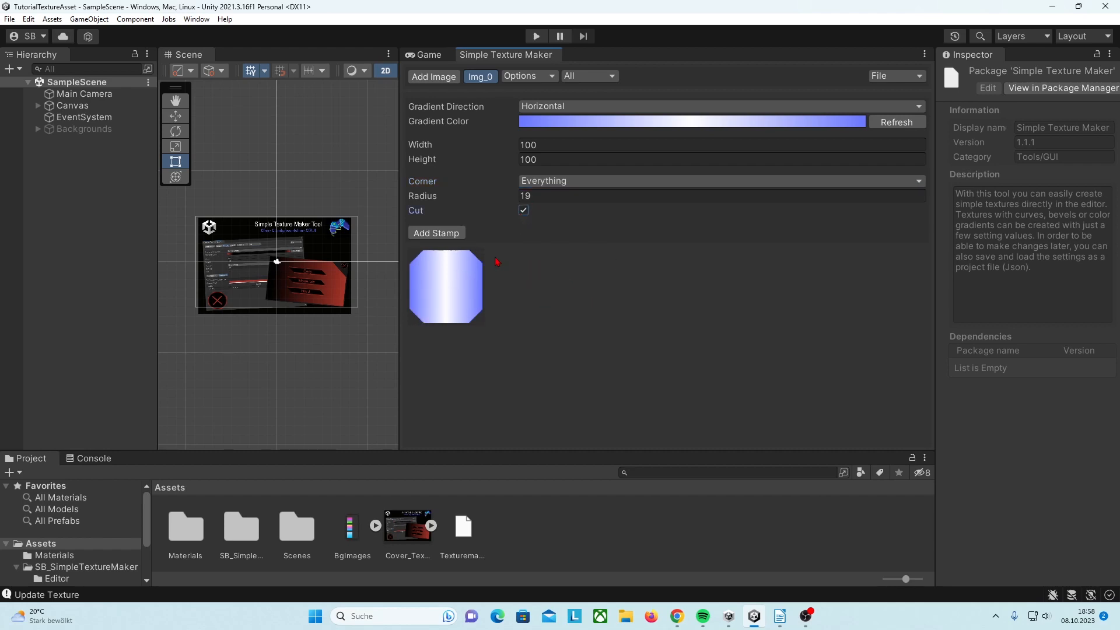
Add a stamp to the image and assign it CloseIcon1_64x64 from the StandardStamp folder.
{"action": "left_click", "coordinate": [436, 233]}
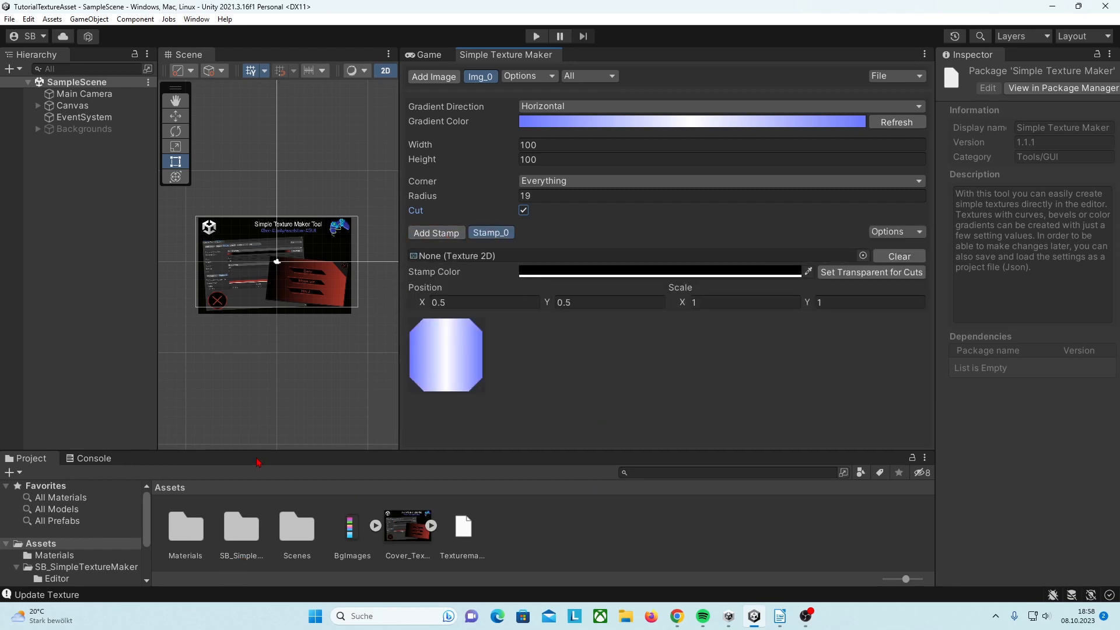
{"action": "left_click_drag", "start_coordinate": [257, 451], "coordinate": [255, 405]}
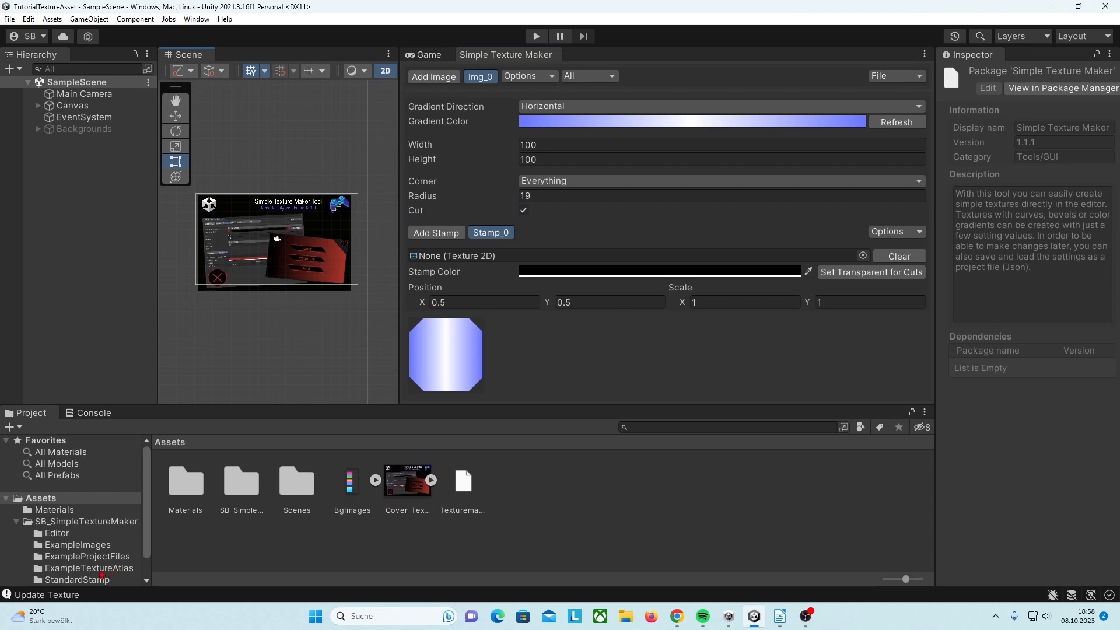
{"action": "left_click", "coordinate": [84, 579]}
{"action": "scroll", "coordinate": [677, 496], "scroll_direction": "down", "scroll_amount": 2}
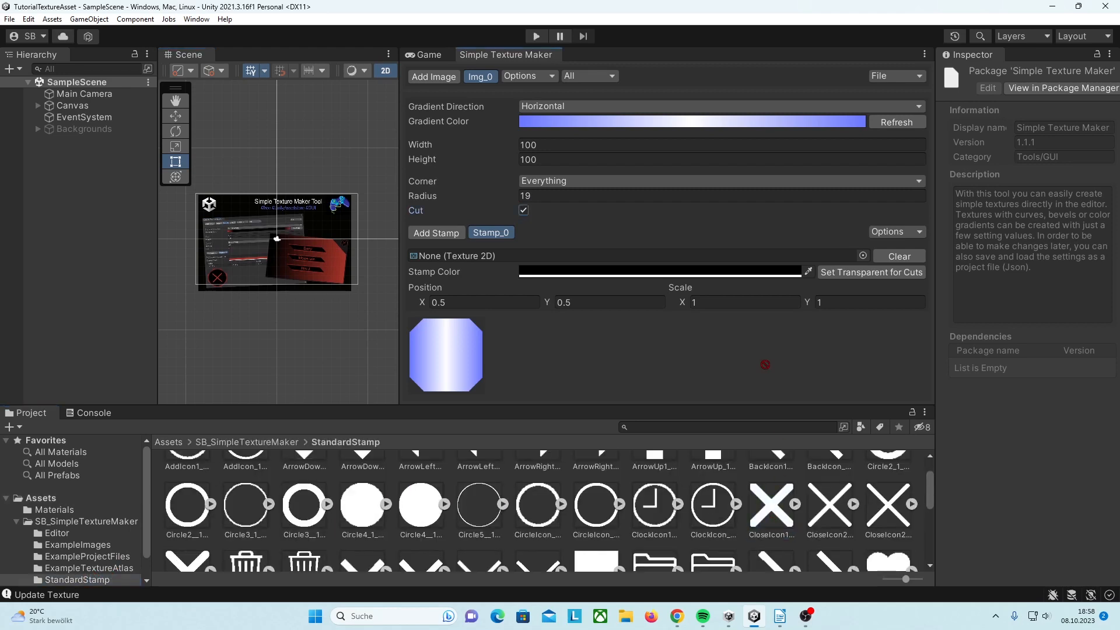
{"action": "left_click_drag", "start_coordinate": [658, 285], "coordinate": [642, 256]}
Change the close icon's stamp color to dark grey.
{"action": "left_click", "coordinate": [700, 272]}
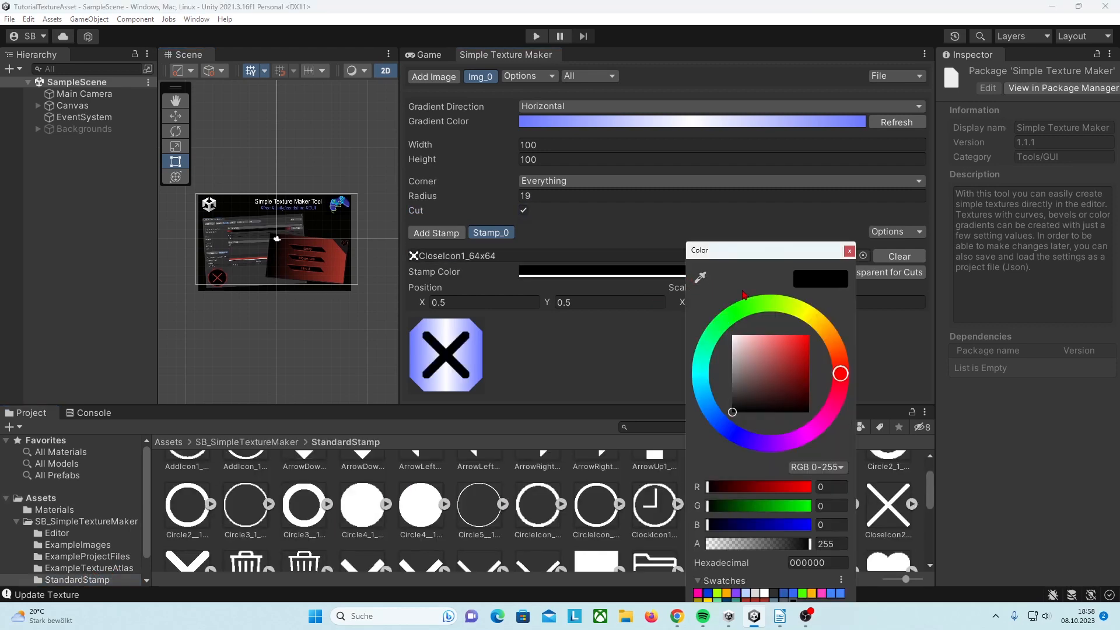
{"action": "left_click_drag", "start_coordinate": [752, 358], "coordinate": [730, 390]}
{"action": "left_click", "coordinate": [678, 287]}
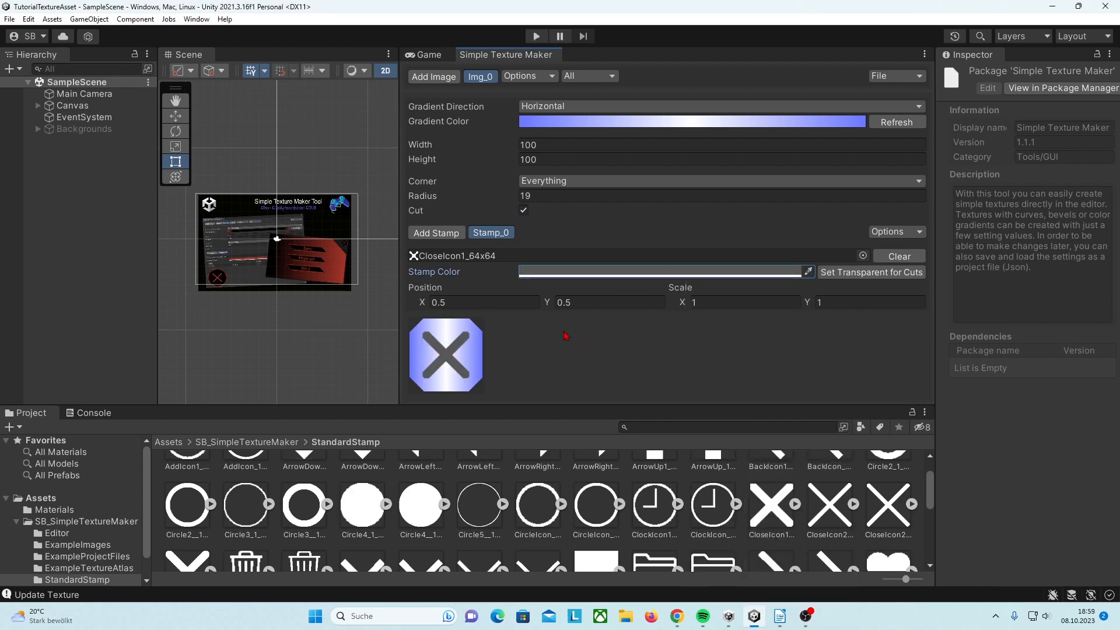
Scale the close icon stamp to X 0.67 and Y 0.7 and set its Y position to 0.51.
{"action": "left_click_drag", "start_coordinate": [549, 302], "coordinate": [549, 303]}
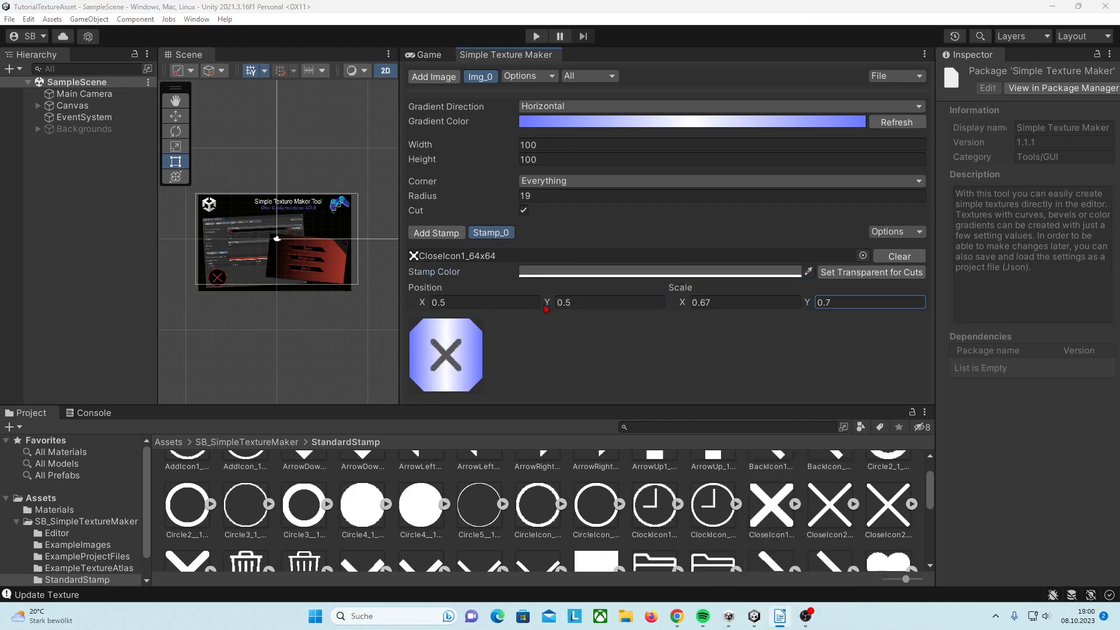
{"action": "left_click", "coordinate": [549, 305]}
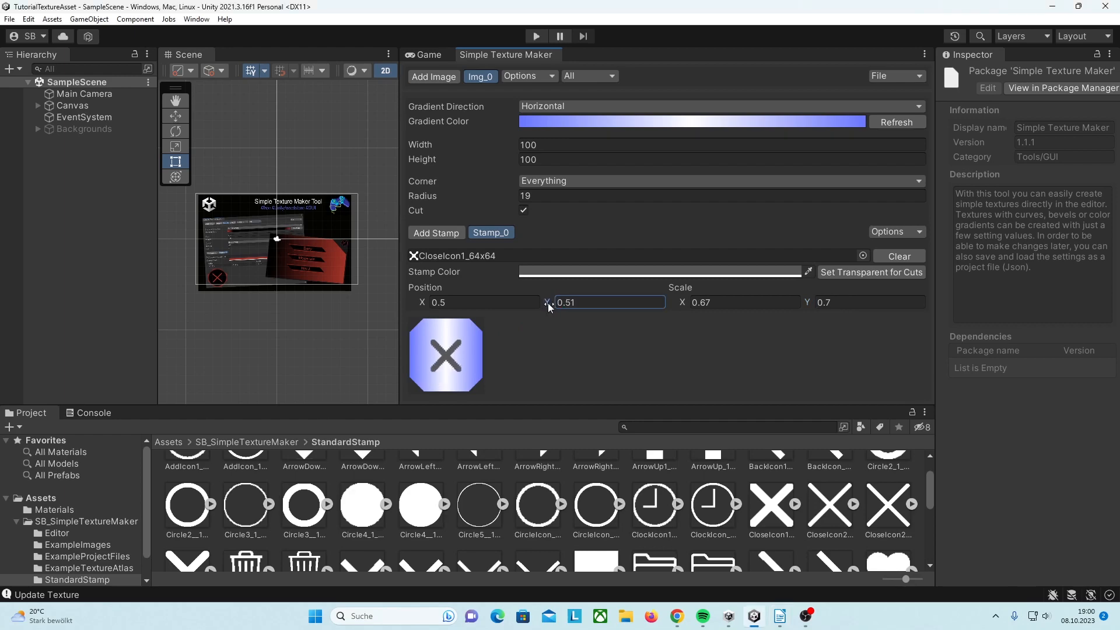
{"action": "left_click_drag", "start_coordinate": [682, 303], "coordinate": [680, 302]}
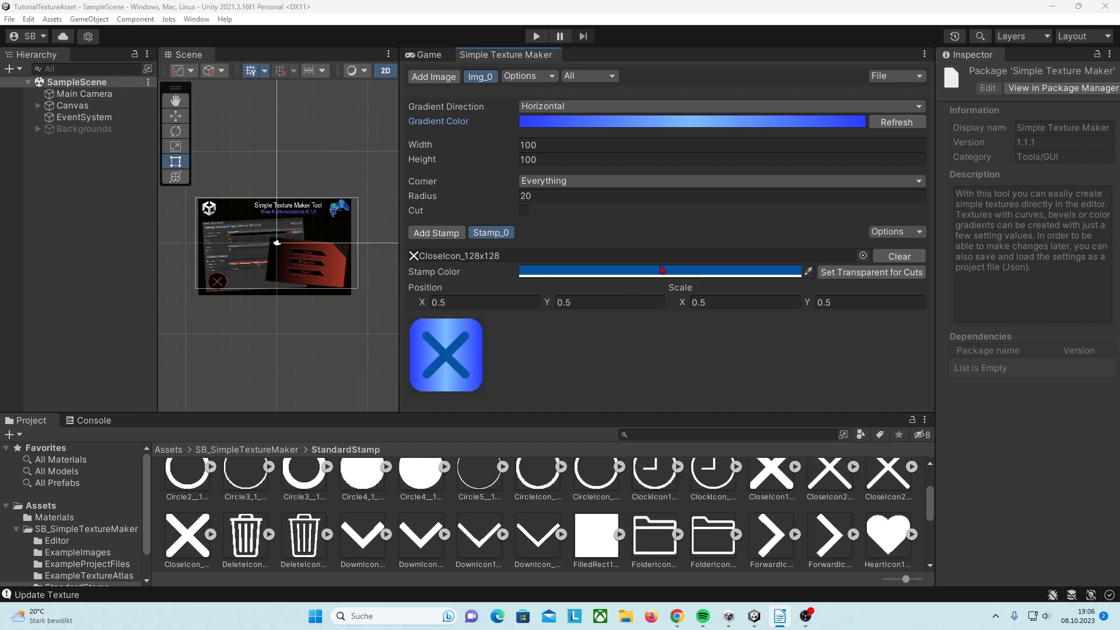
Duplicate the CloseIcon_128x128 stamp and turn Stamp_0 into a darker blue shadow positioned at X 0.54, Y 0.52.
{"action": "left_click", "coordinate": [906, 234]}
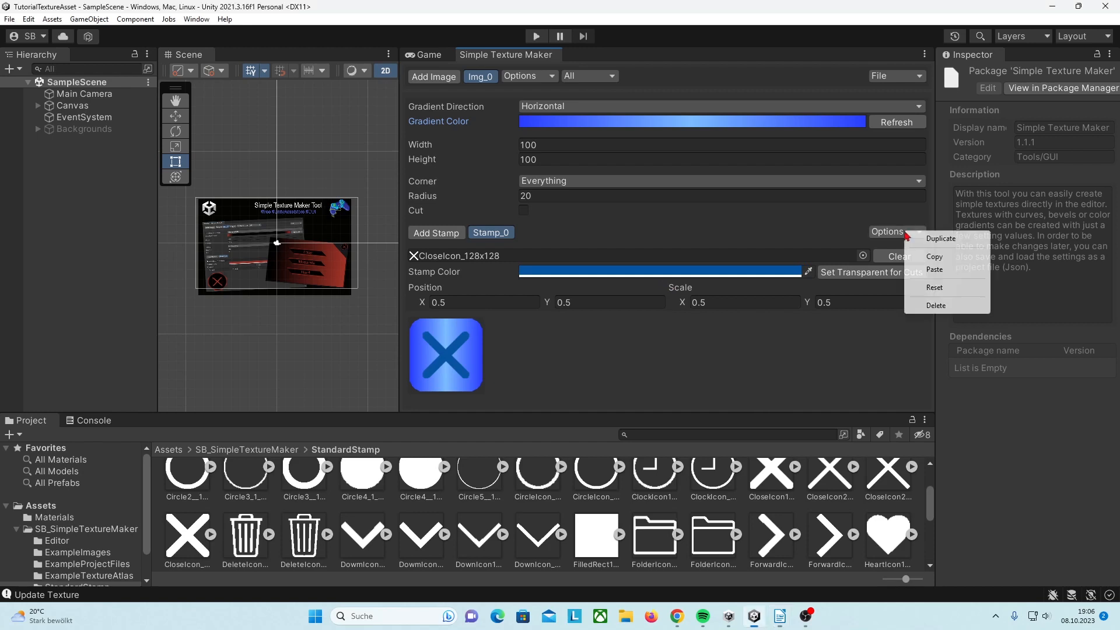
{"action": "left_click", "coordinate": [940, 238]}
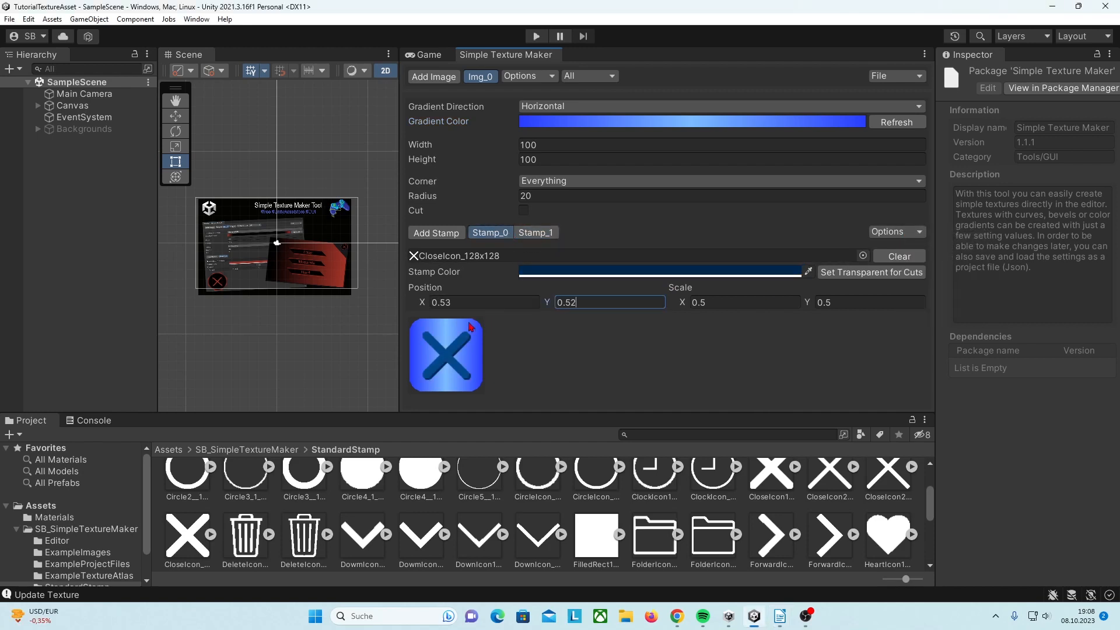
{"action": "left_click", "coordinate": [452, 305]}
{"action": "type", "text": "4"}
Set the image's gradient direction to Vertical.
{"action": "left_click", "coordinate": [516, 221]}
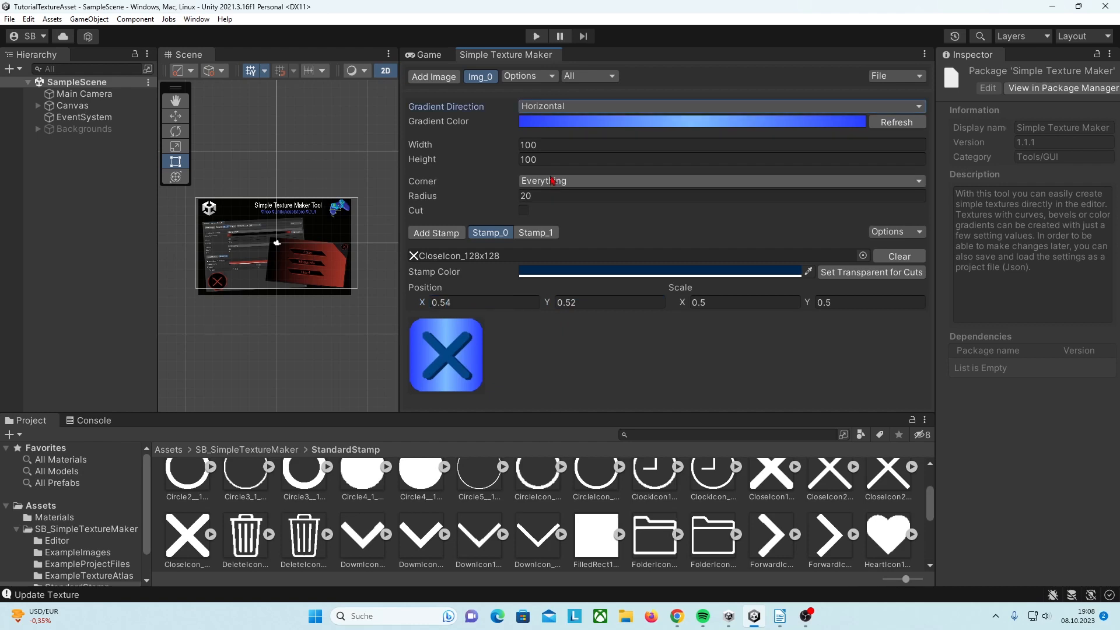
{"action": "left_click", "coordinate": [628, 109]}
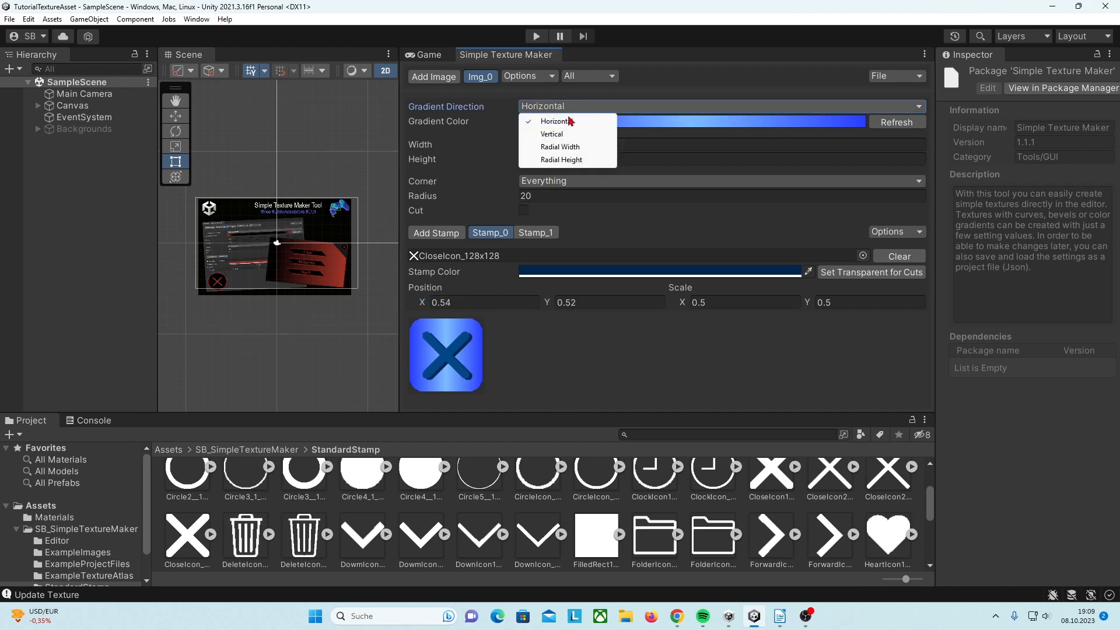
{"action": "left_click", "coordinate": [551, 133]}
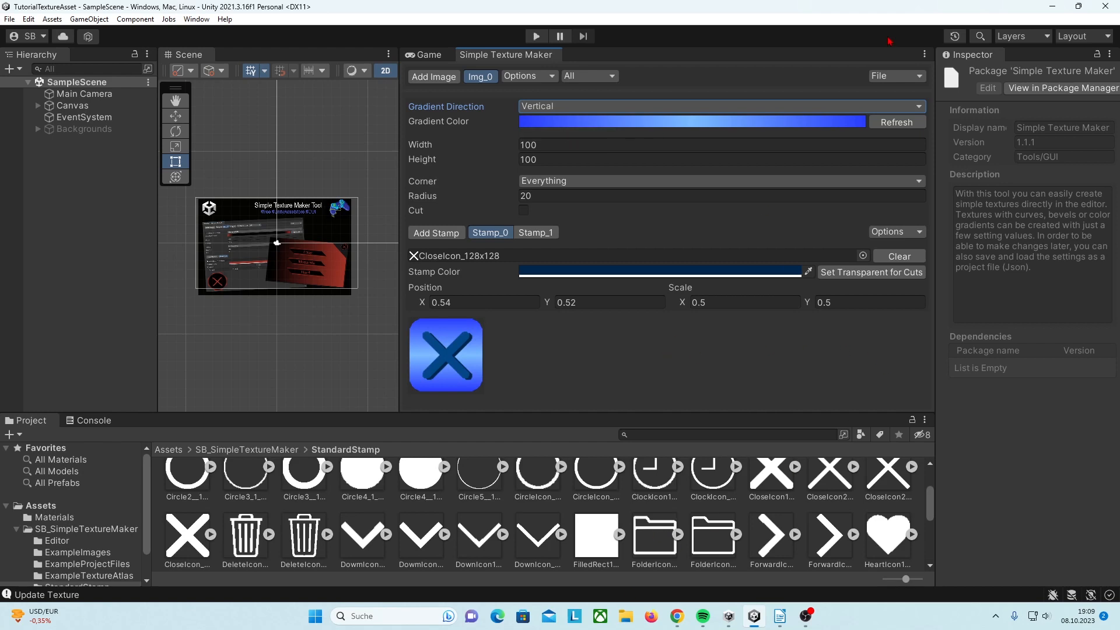
{"action": "left_click", "coordinate": [887, 77]}
{"action": "mouse_move", "coordinate": [945, 84]}
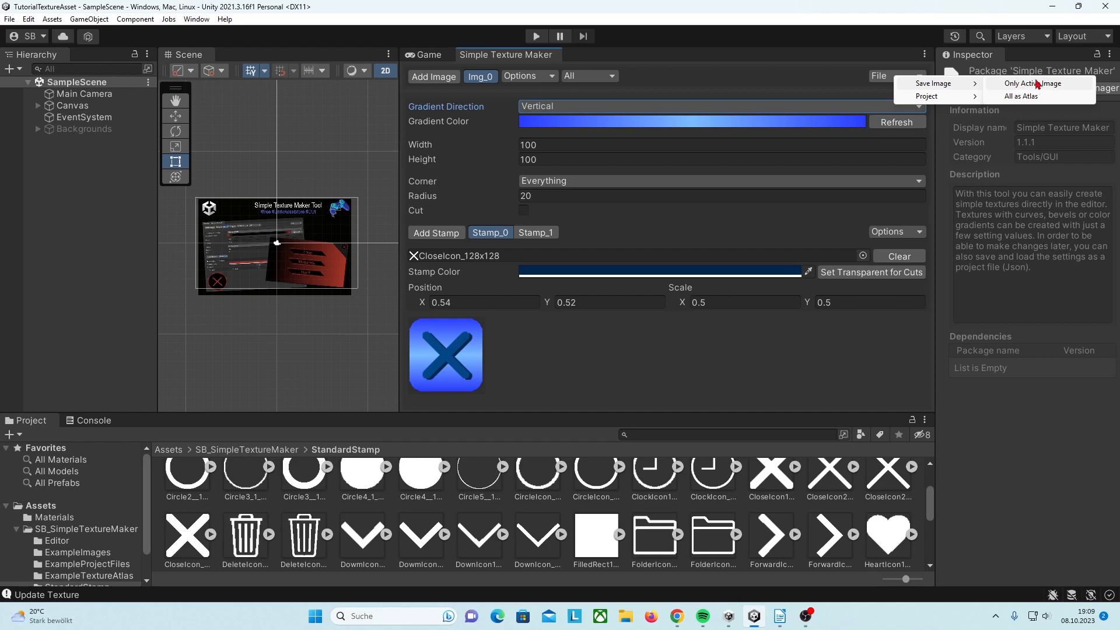
{"action": "left_click", "coordinate": [843, 80]}
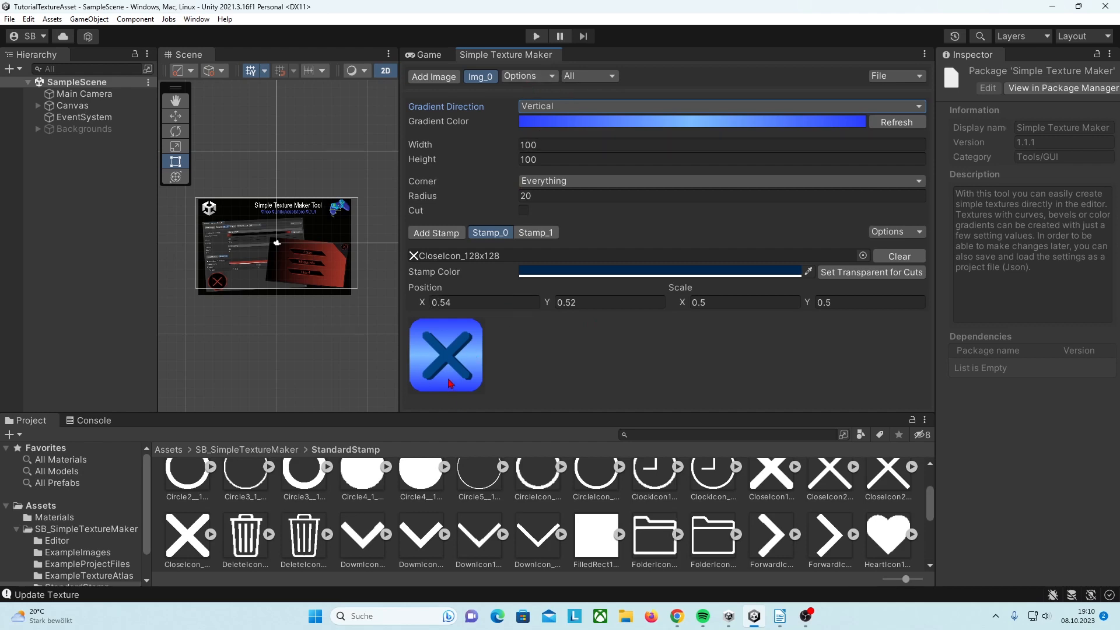
Duplicate the close button image, make the copy 400 wide and replace its stamps with PlayIcon_128x128.
{"action": "left_click", "coordinate": [547, 79]}
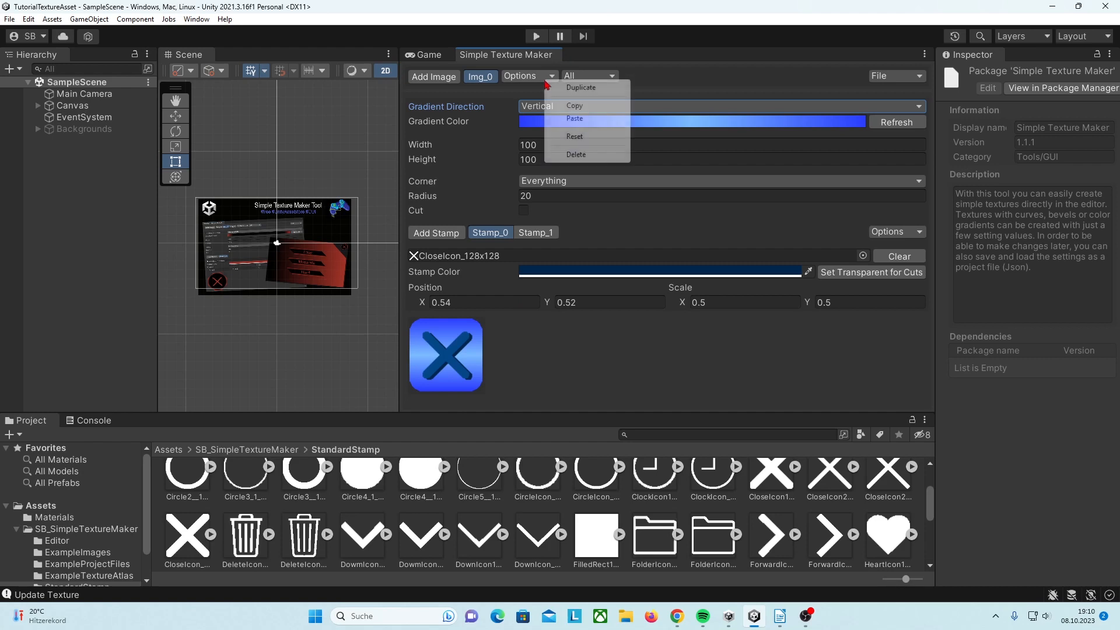
{"action": "left_click", "coordinate": [594, 90]}
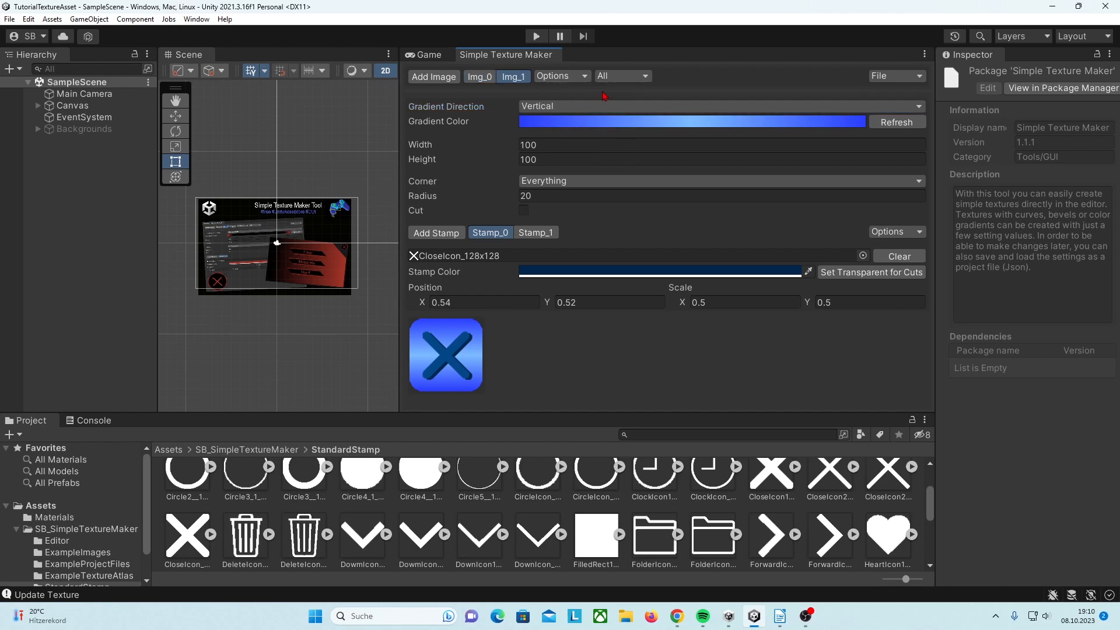
{"action": "left_click", "coordinate": [430, 161]}
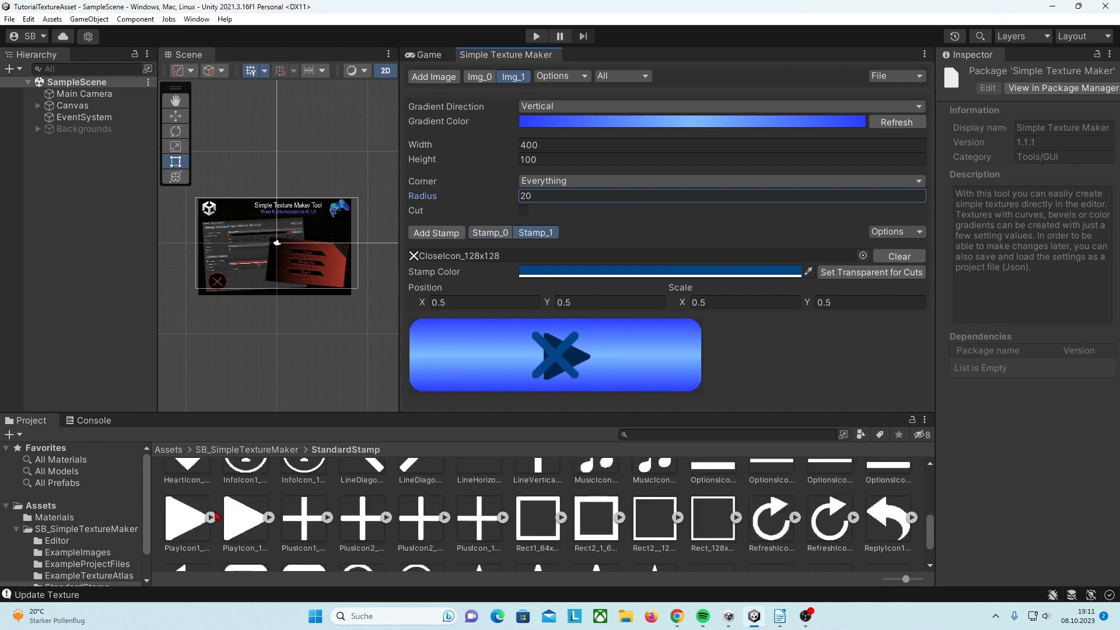
{"action": "left_click_drag", "start_coordinate": [239, 530], "coordinate": [574, 257]}
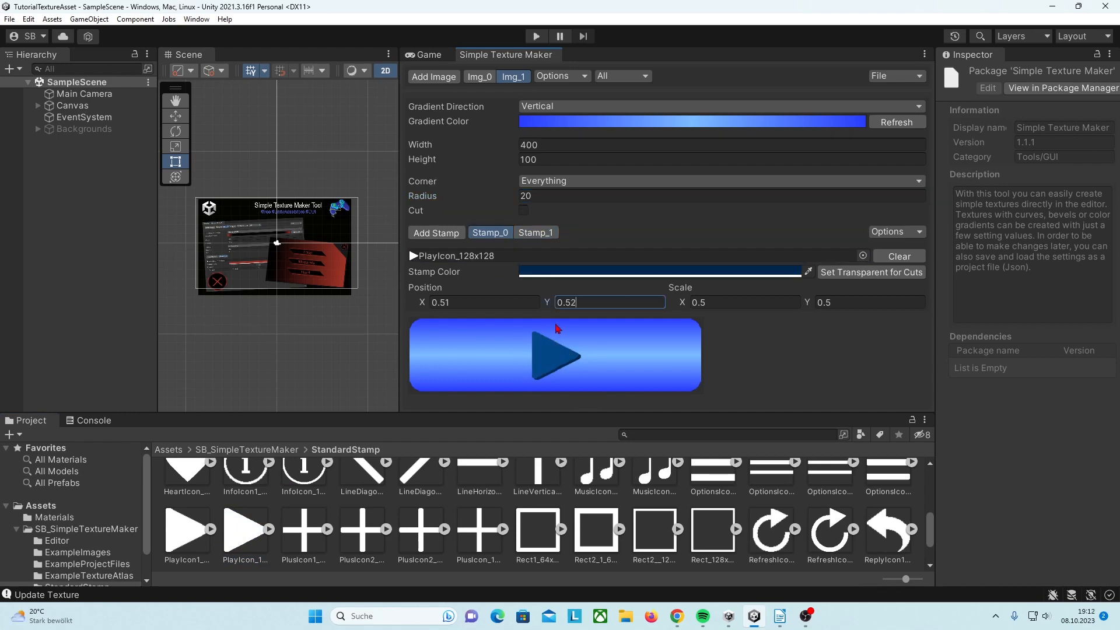
Duplicate the play button image, remove both stamps from the copy and set its height to 200.
{"action": "left_click", "coordinate": [573, 73]}
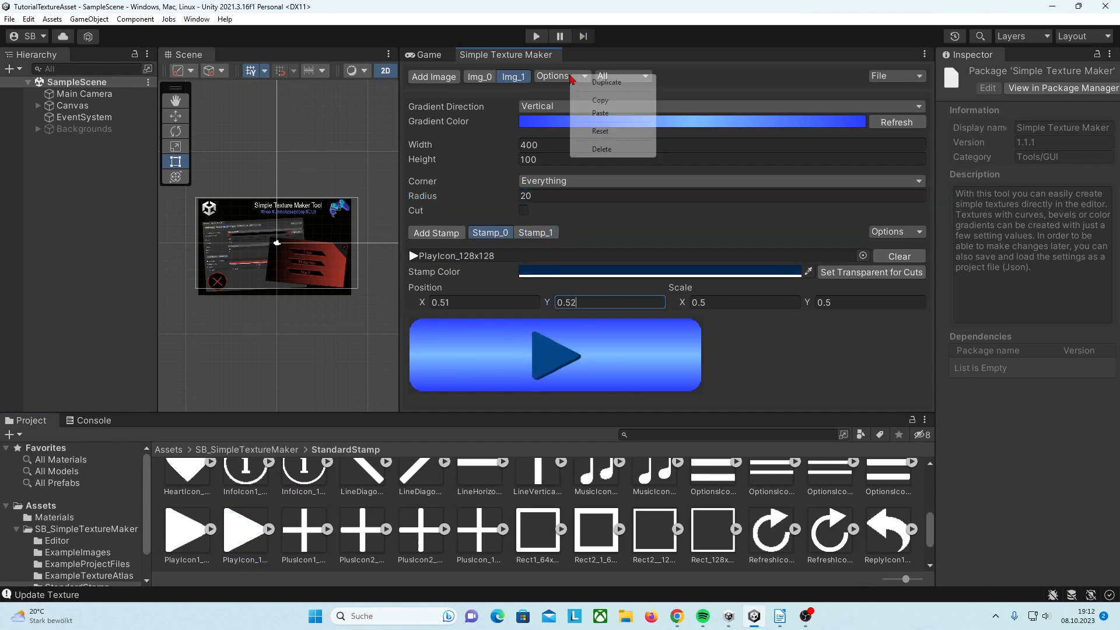
{"action": "left_click", "coordinate": [606, 86]}
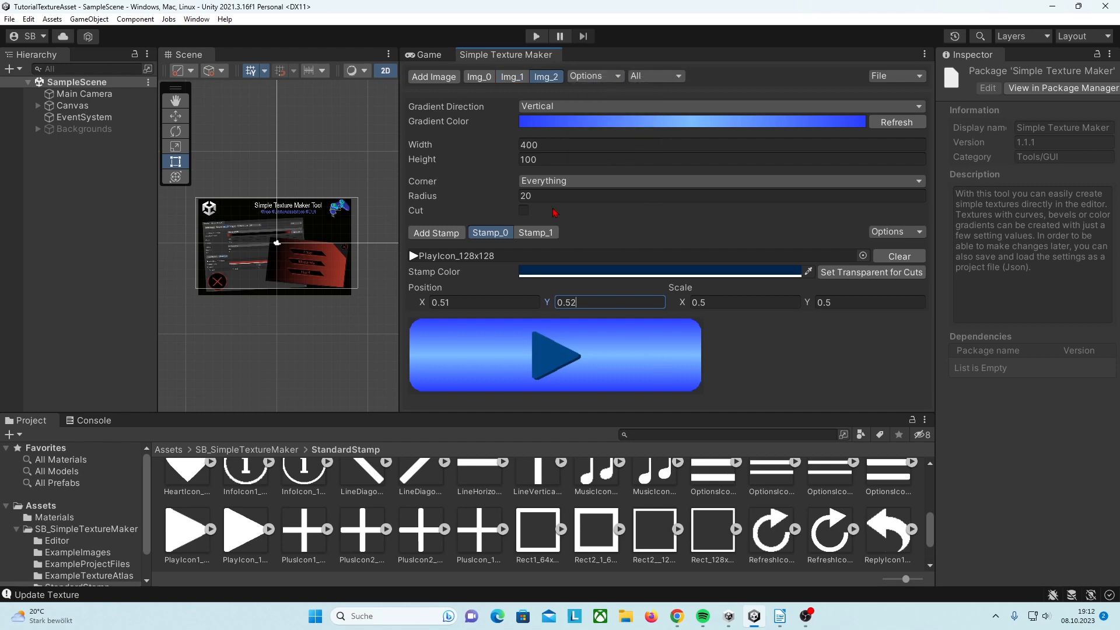
{"action": "left_click_drag", "start_coordinate": [433, 159], "coordinate": [520, 177]}
{"action": "type", "text": "200"}
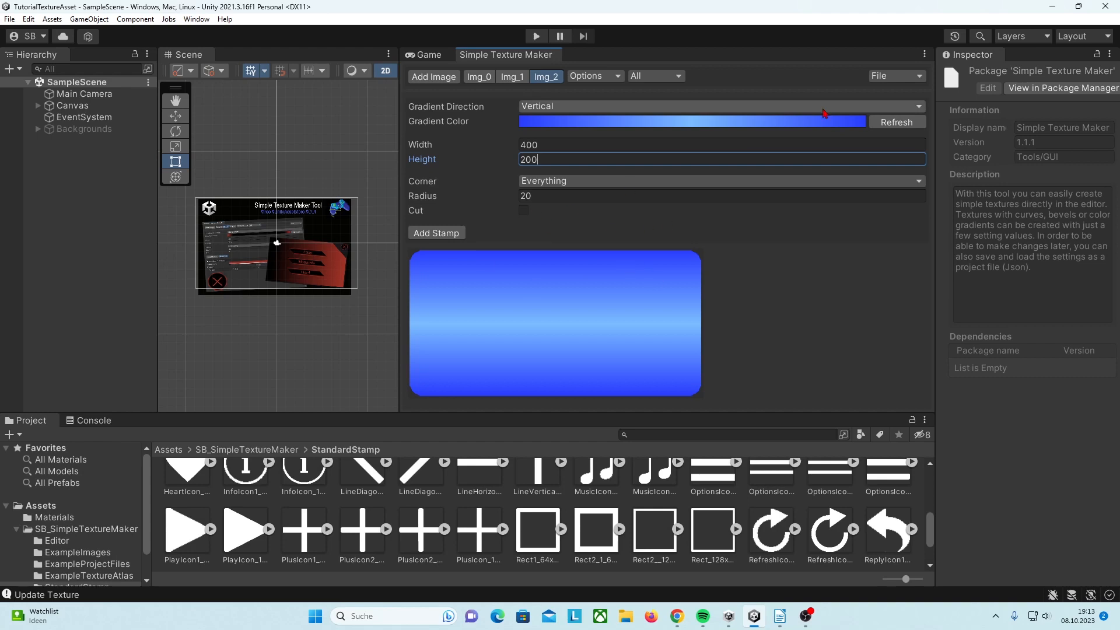
Save all images as one PNG texture atlas named UIImages in the project's Assets folder.
{"action": "left_click", "coordinate": [896, 77]}
{"action": "mouse_move", "coordinate": [914, 84]}
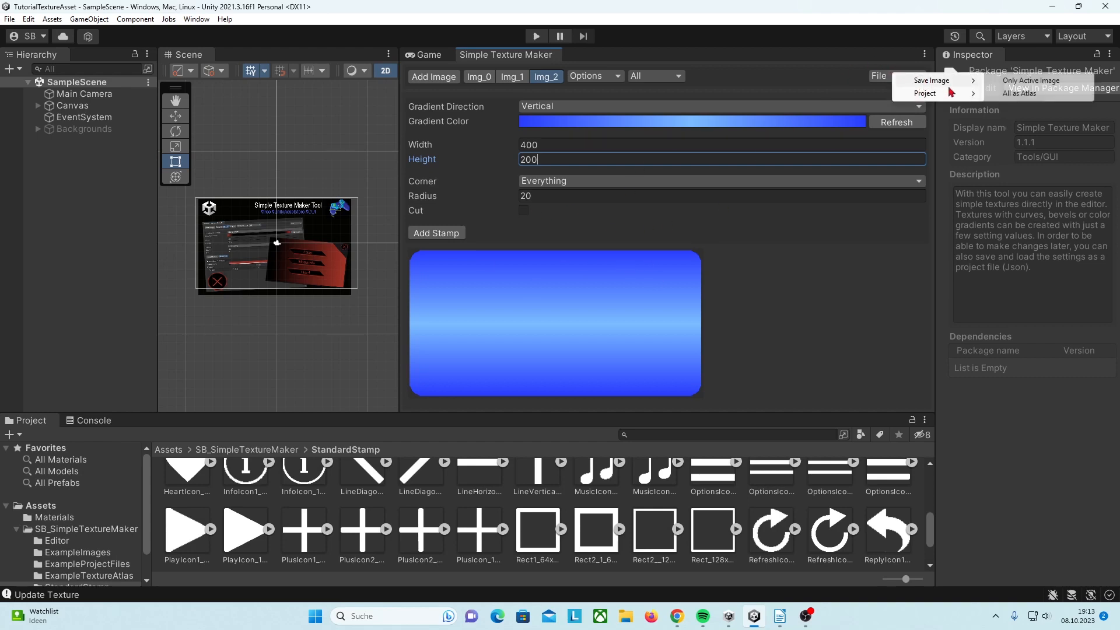
{"action": "left_click", "coordinate": [1022, 94]}
{"action": "type", "text": "UIImages"}
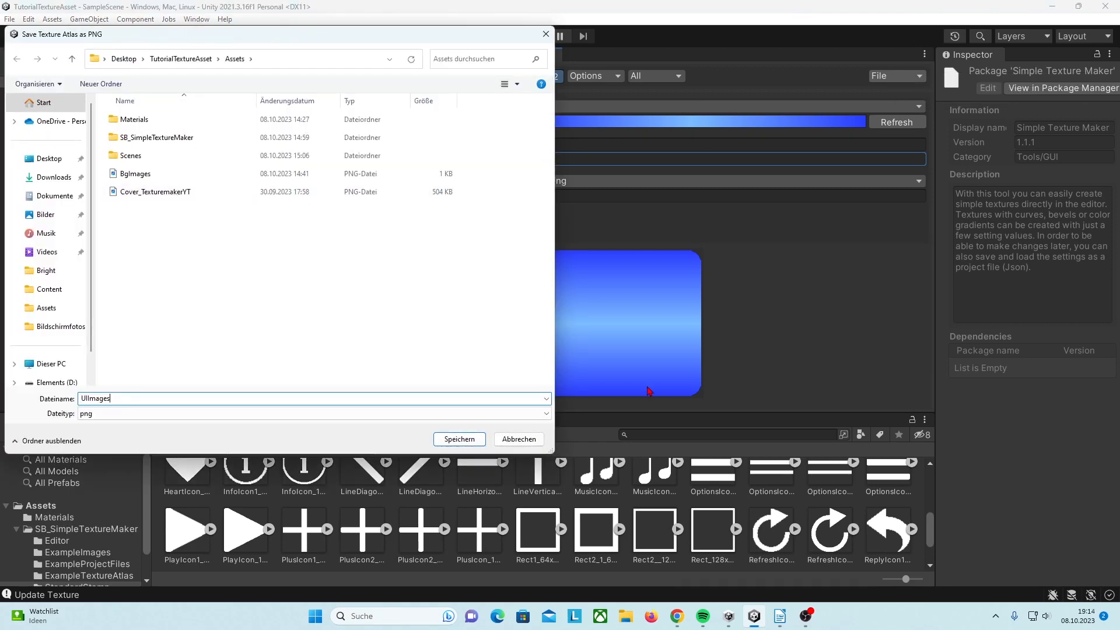
{"action": "left_click", "coordinate": [466, 442]}
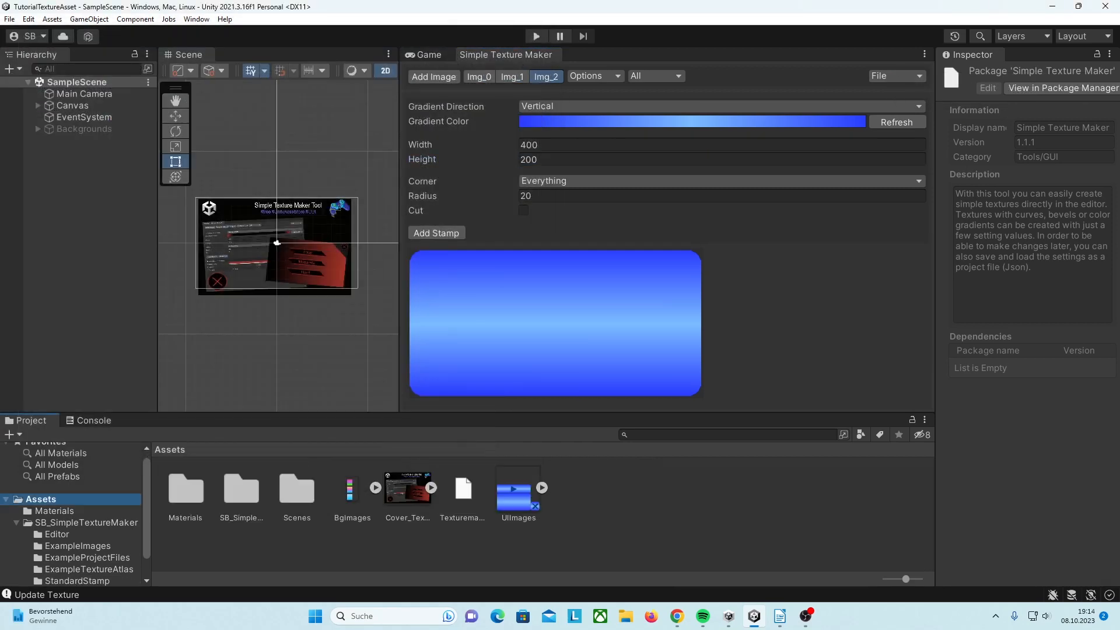
Open the UIImages texture in the Sprite Editor and inspect the play button sprite Img_1.
{"action": "left_click", "coordinate": [515, 504]}
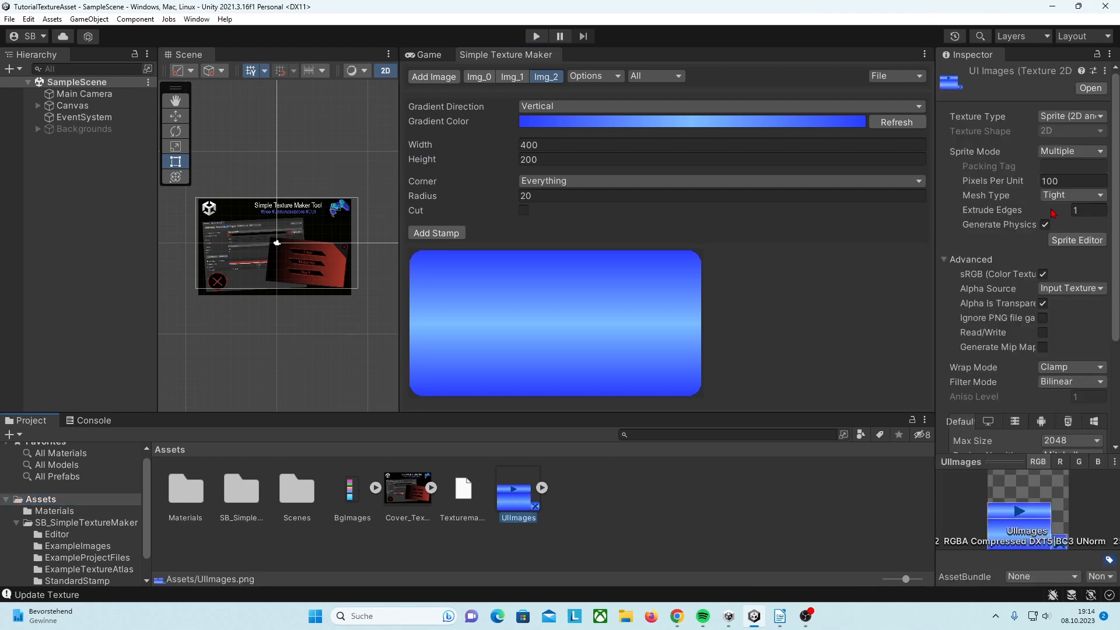
{"action": "left_click", "coordinate": [1074, 240]}
{"action": "left_click", "coordinate": [620, 284]}
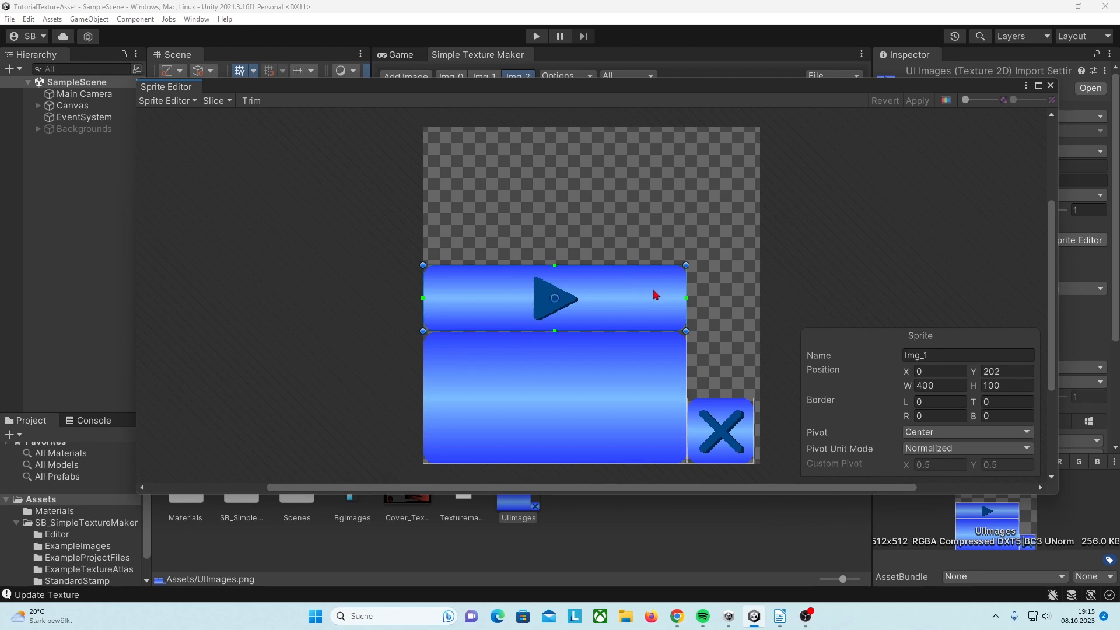
{"action": "mouse_move", "coordinate": [645, 265]}
{"action": "left_mouse_down"}
{"action": "mouse_move", "coordinate": [645, 255]}
{"action": "mouse_move", "coordinate": [654, 268]}
{"action": "left_mouse_up"}
{"action": "left_click_drag", "start_coordinate": [655, 262], "coordinate": [655, 265]}
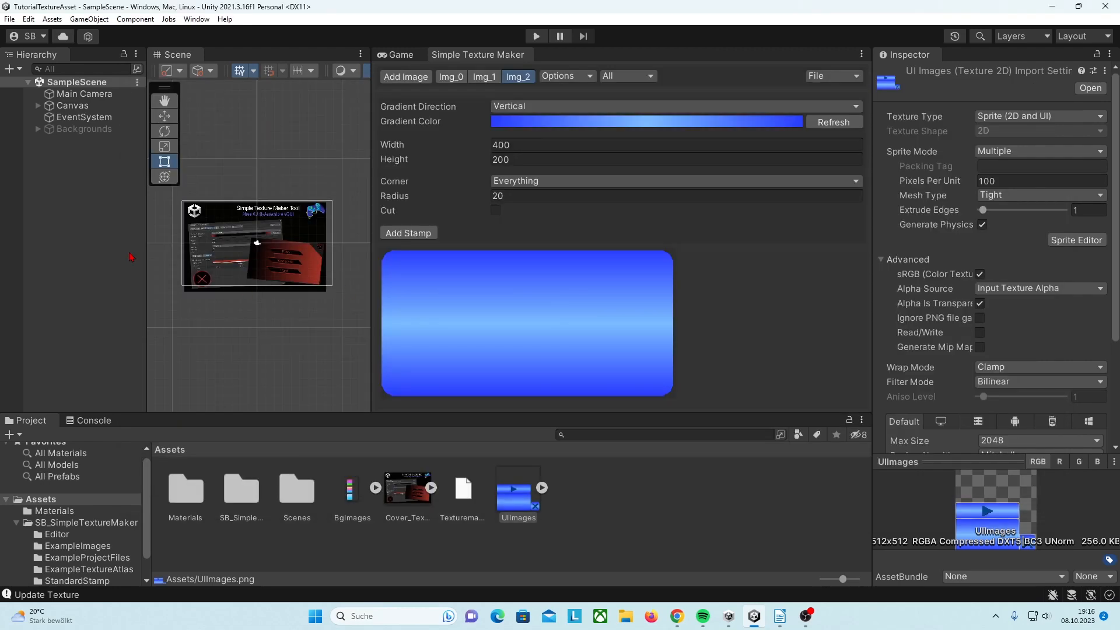
Add a UI Panel under the Canvas and set its source image to the Img_2 sprite from UIImages.
{"action": "left_click", "coordinate": [131, 257]}
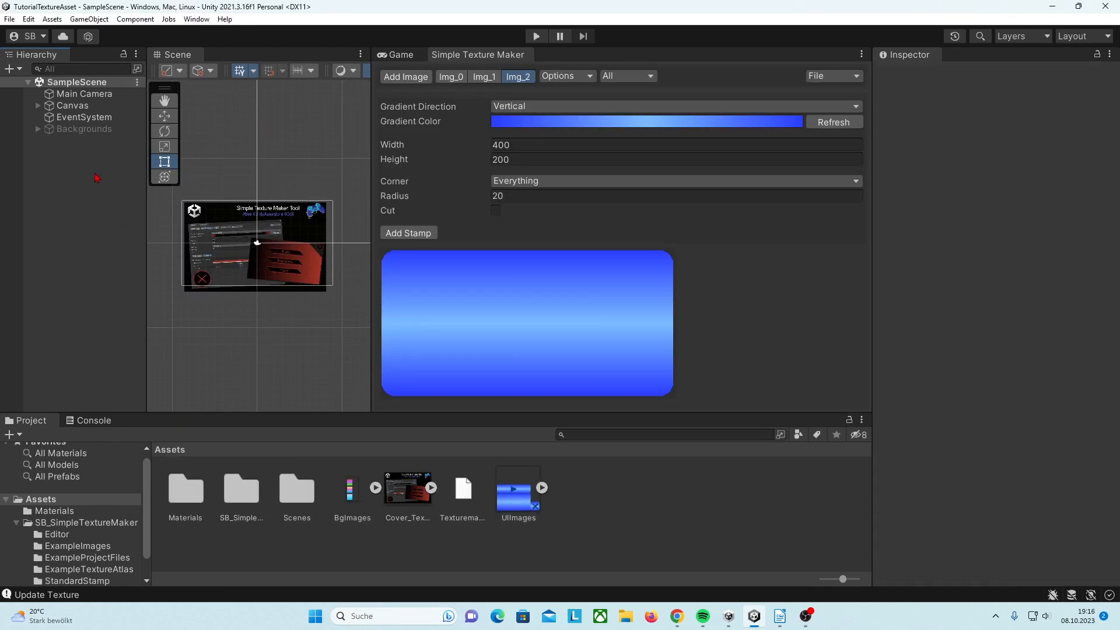
{"action": "left_click", "coordinate": [38, 105]}
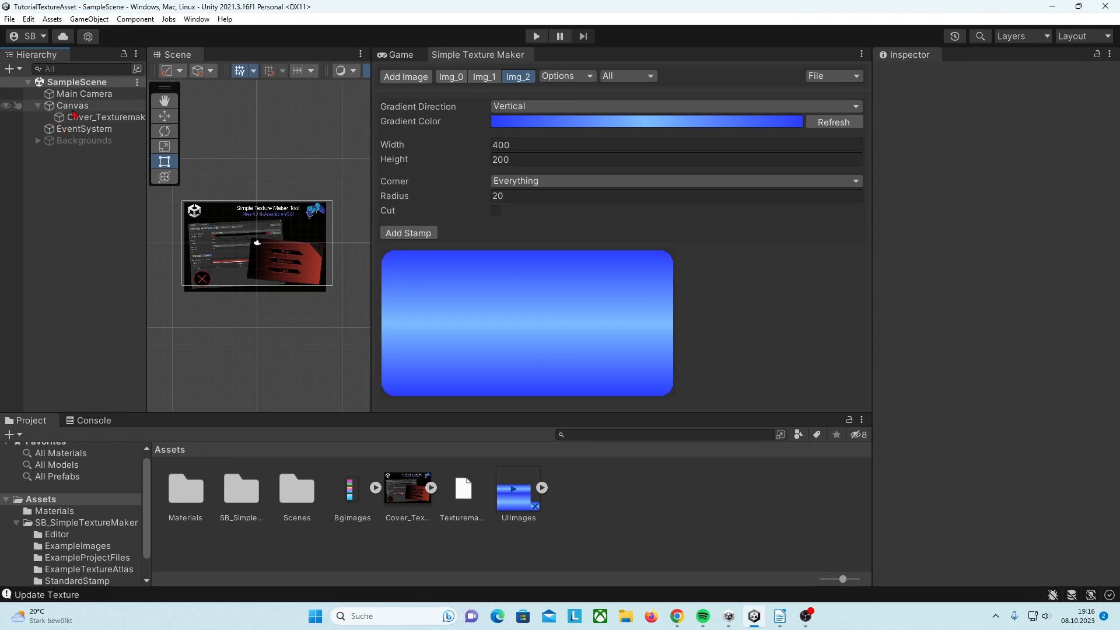
{"action": "right_click", "coordinate": [80, 109]}
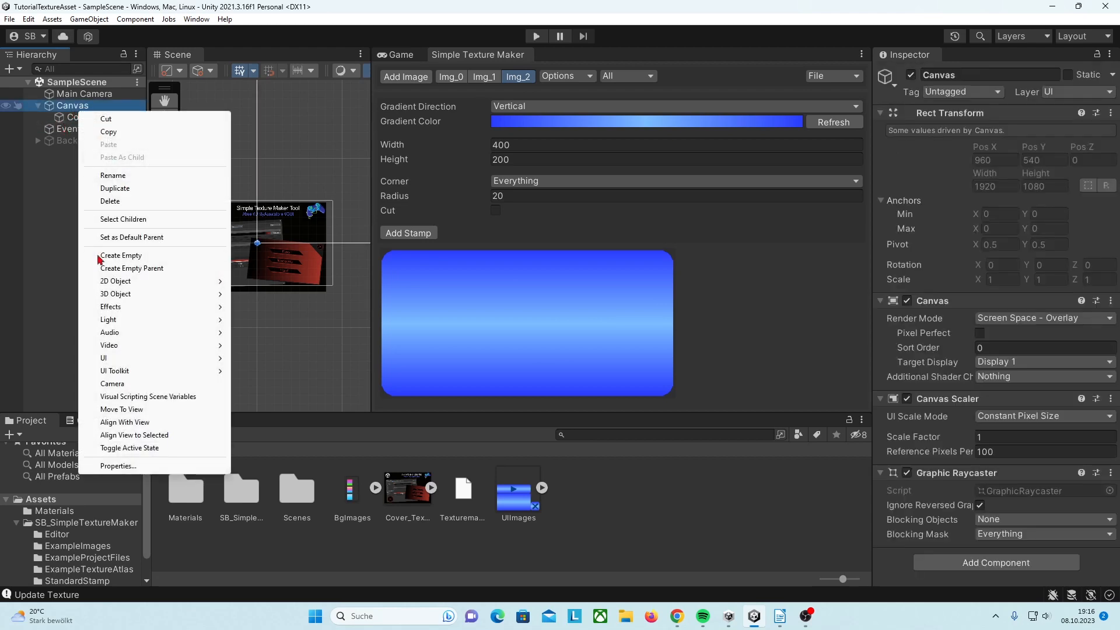
{"action": "mouse_move", "coordinate": [119, 360]}
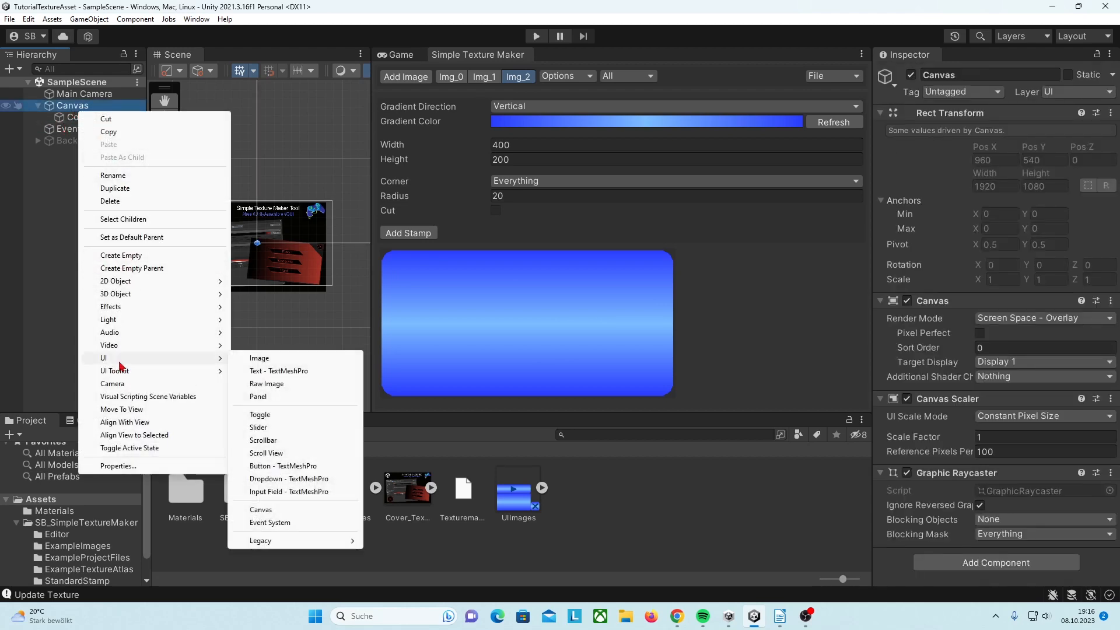
{"action": "left_click", "coordinate": [271, 396]}
{"action": "left_click", "coordinate": [542, 488]}
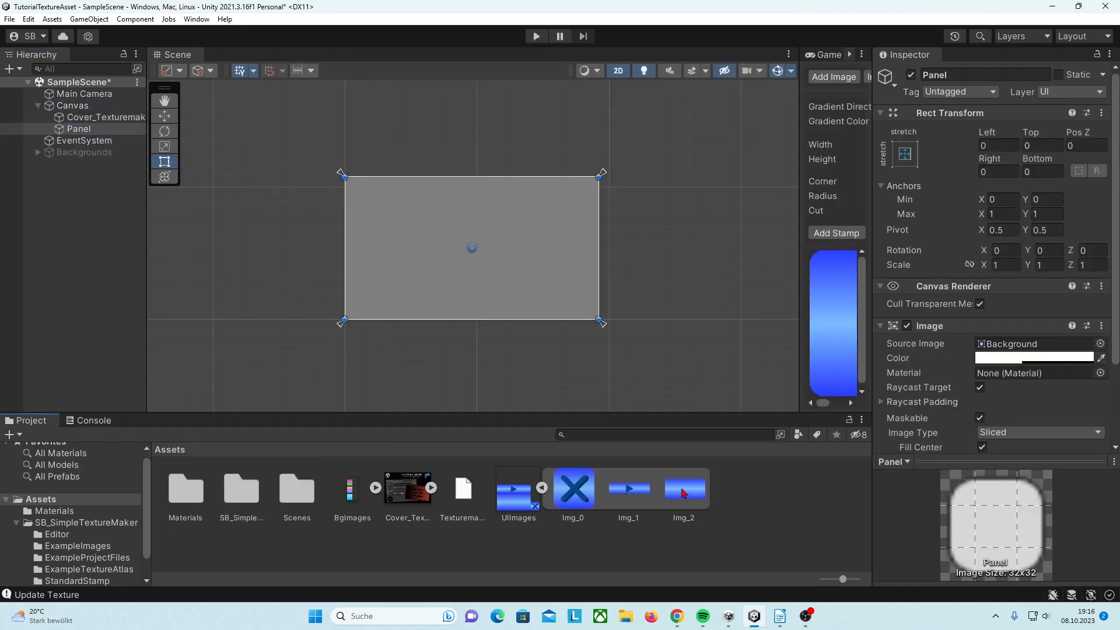
{"action": "left_click_drag", "start_coordinate": [684, 491], "coordinate": [1044, 344]}
Add UI images named Close and Play under the Panel with the close and play button sprites, sizing Play to 400 by 100.
{"action": "right_click", "coordinate": [79, 129]}
{"action": "mouse_move", "coordinate": [155, 380]}
{"action": "left_click", "coordinate": [272, 383]}
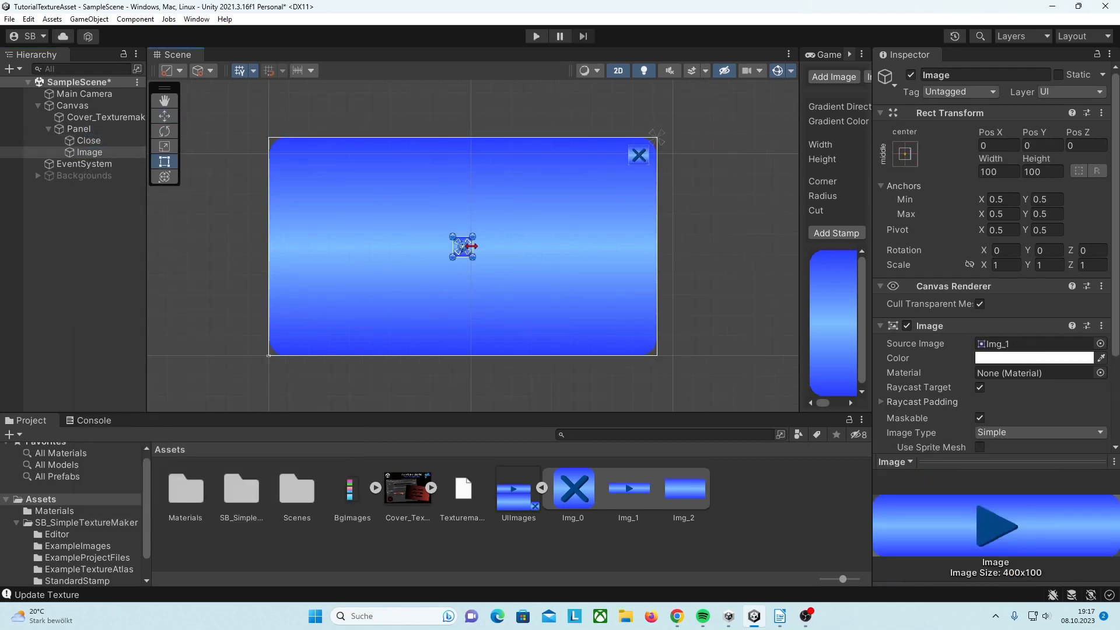
{"action": "left_click_drag", "start_coordinate": [473, 248], "coordinate": [531, 248]}
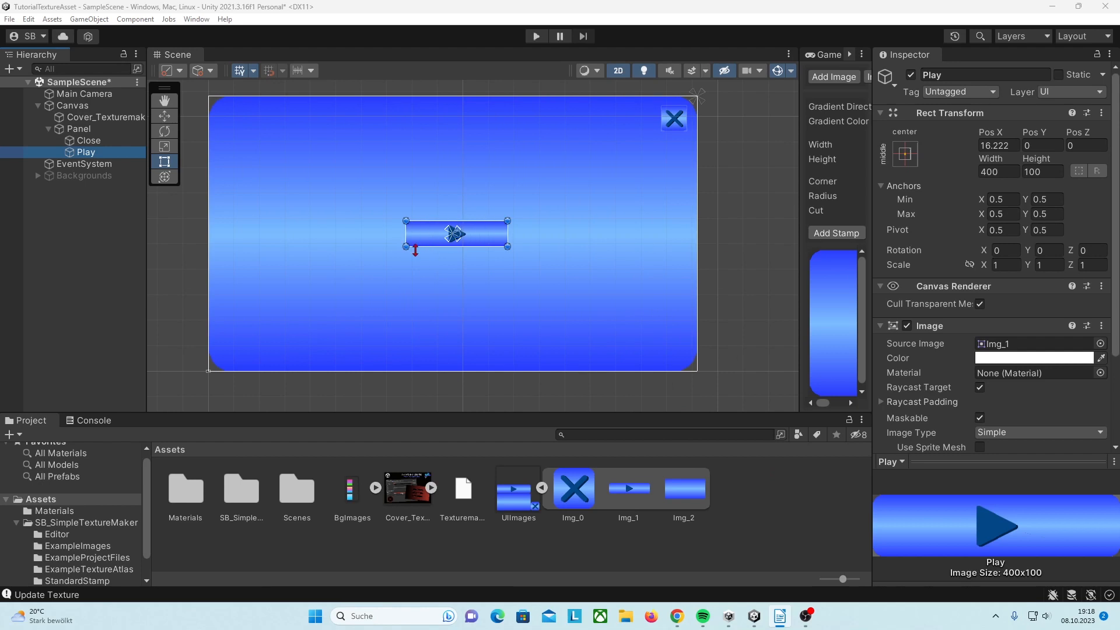
{"action": "scroll", "coordinate": [930, 435], "scroll_direction": "down", "scroll_amount": 3}
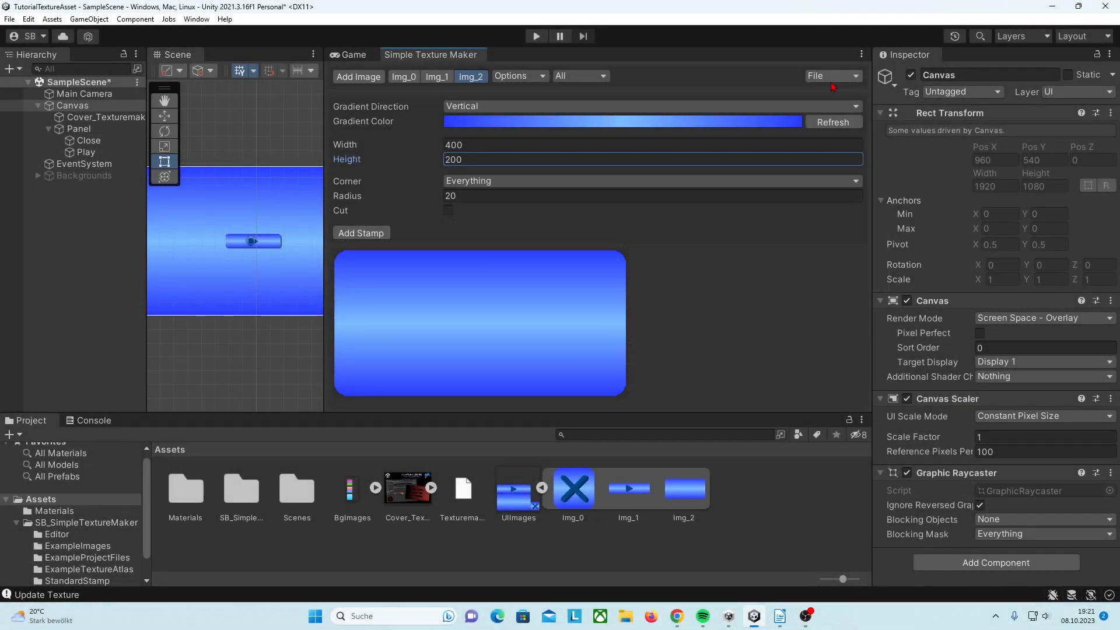
Load the saved background texture project and go through its images Img_0, Img_1 and Img_2.
{"action": "left_click", "coordinate": [844, 82]}
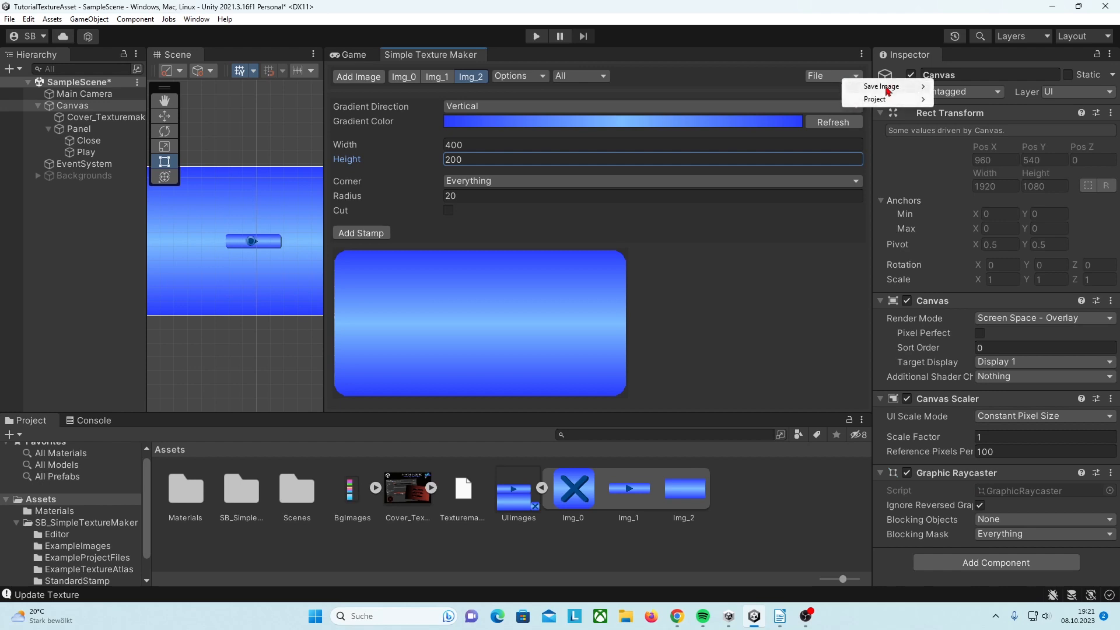
{"action": "mouse_move", "coordinate": [891, 99]}
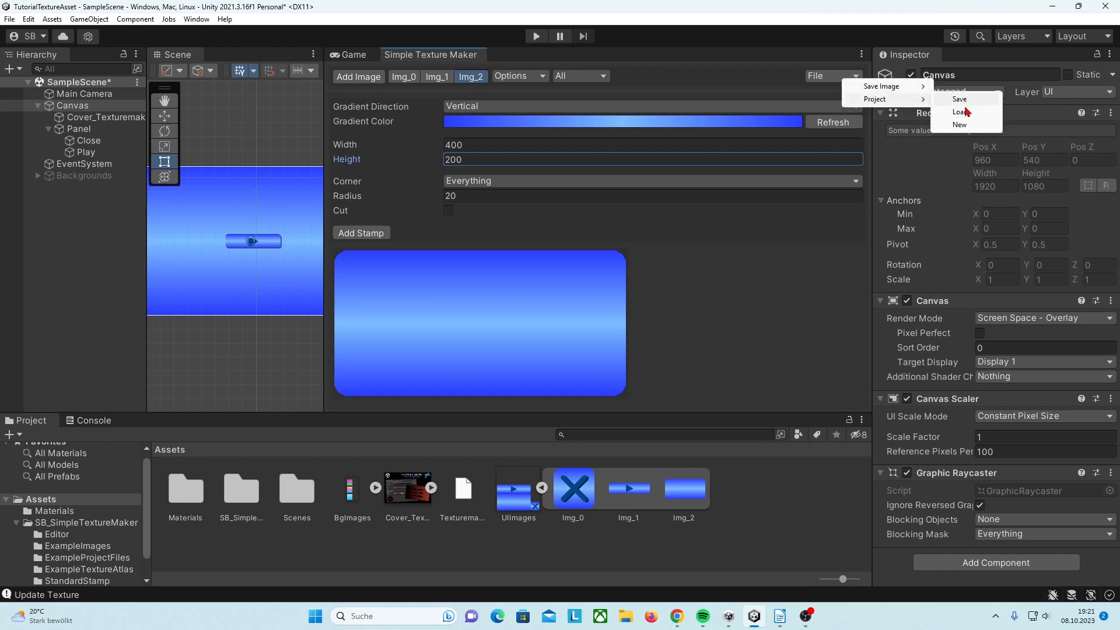
{"action": "left_click", "coordinate": [969, 112]}
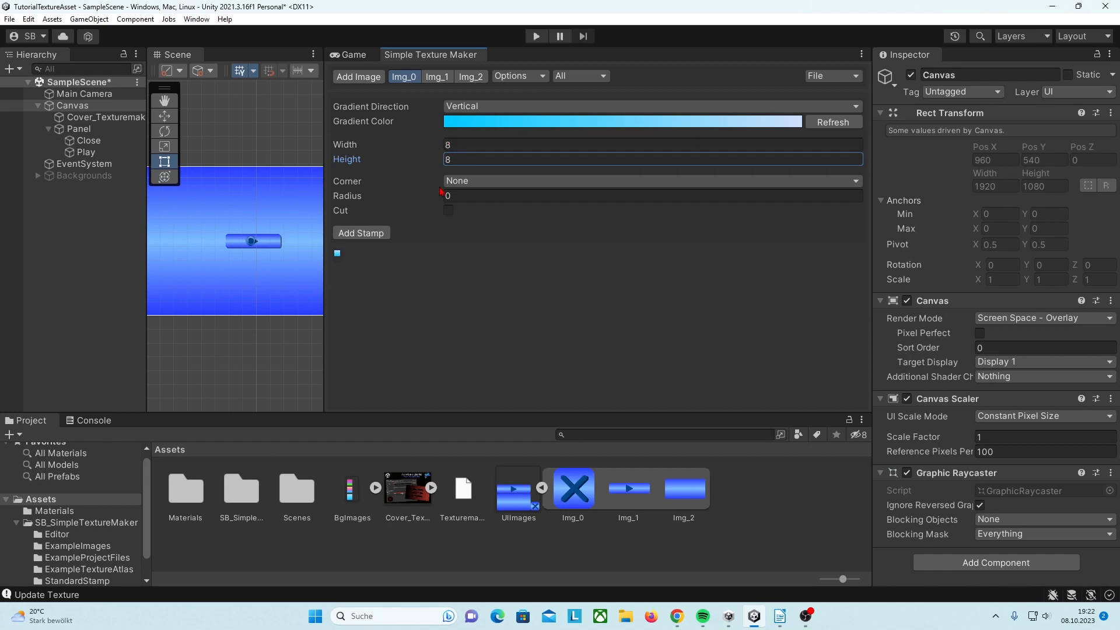
{"action": "left_click", "coordinate": [435, 78]}
{"action": "left_click", "coordinate": [477, 78]}
{"action": "left_click", "coordinate": [404, 78]}
Enlarge the asset browser, select the BgImages texture and expand it to view its sprites.
{"action": "left_click_drag", "start_coordinate": [544, 414], "coordinate": [545, 336]}
{"action": "left_click", "coordinate": [352, 422]}
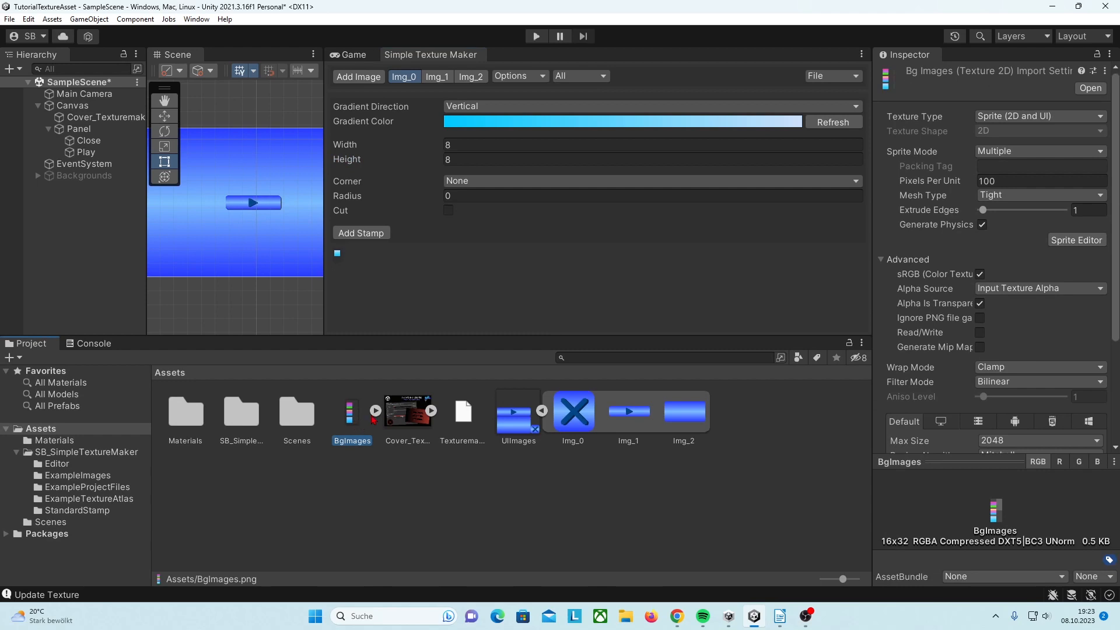
{"action": "left_click", "coordinate": [375, 412]}
Deactivate the Canvas and frame the Backgrounds object in the Scene view.
{"action": "left_click", "coordinate": [94, 107]}
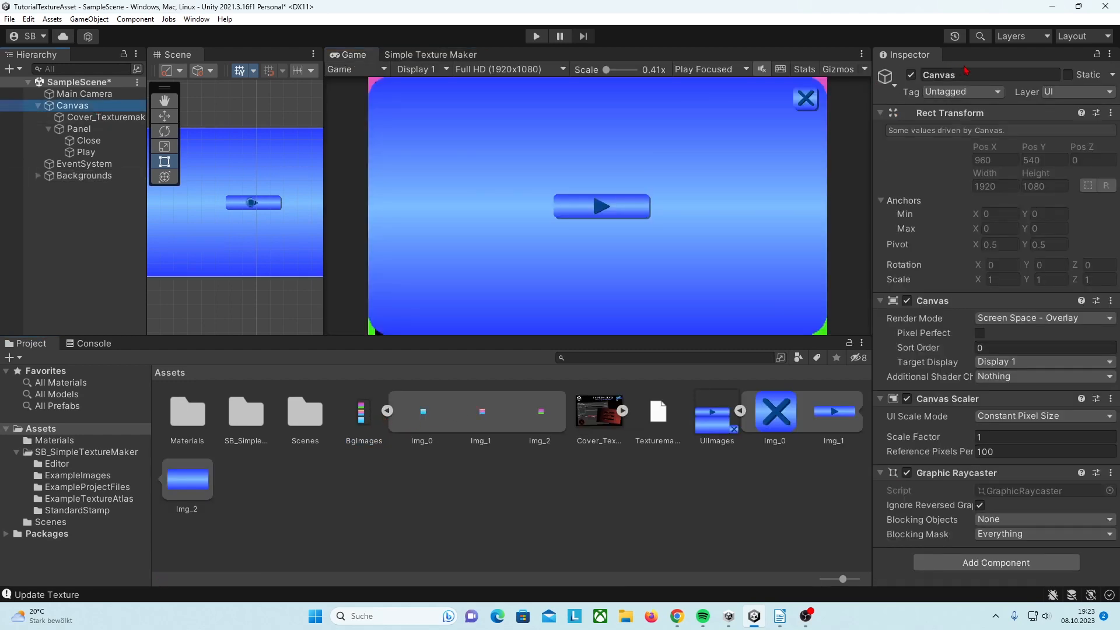
{"action": "left_click", "coordinate": [911, 75]}
{"action": "double_click", "coordinate": [84, 176]}
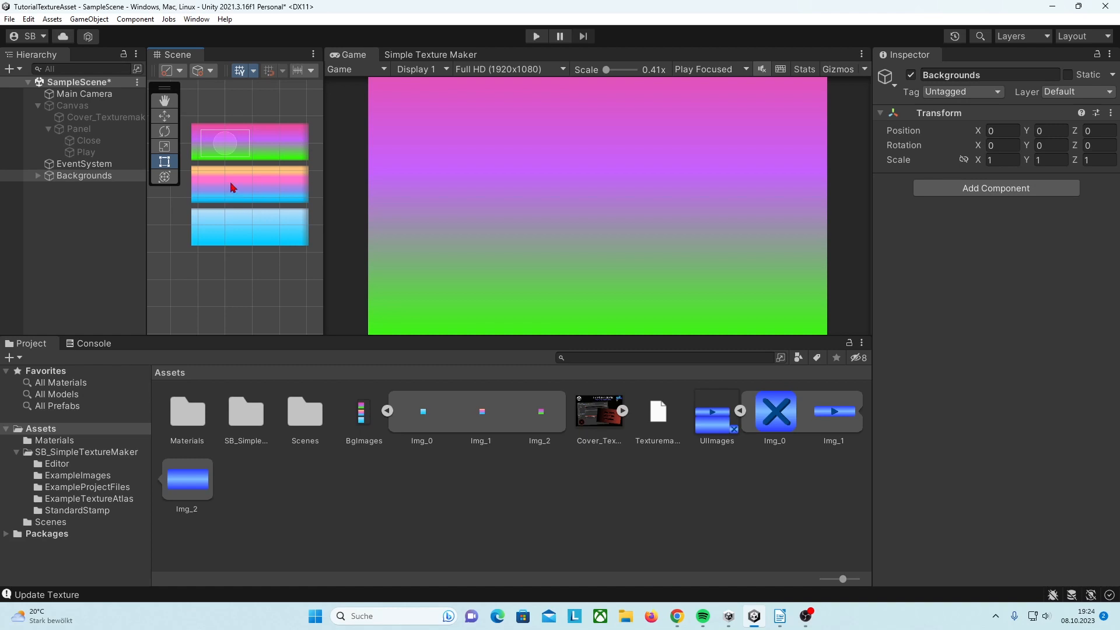
Select the BgImages texture and start loading another saved project in Simple Texture Maker.
{"action": "left_click", "coordinate": [368, 418]}
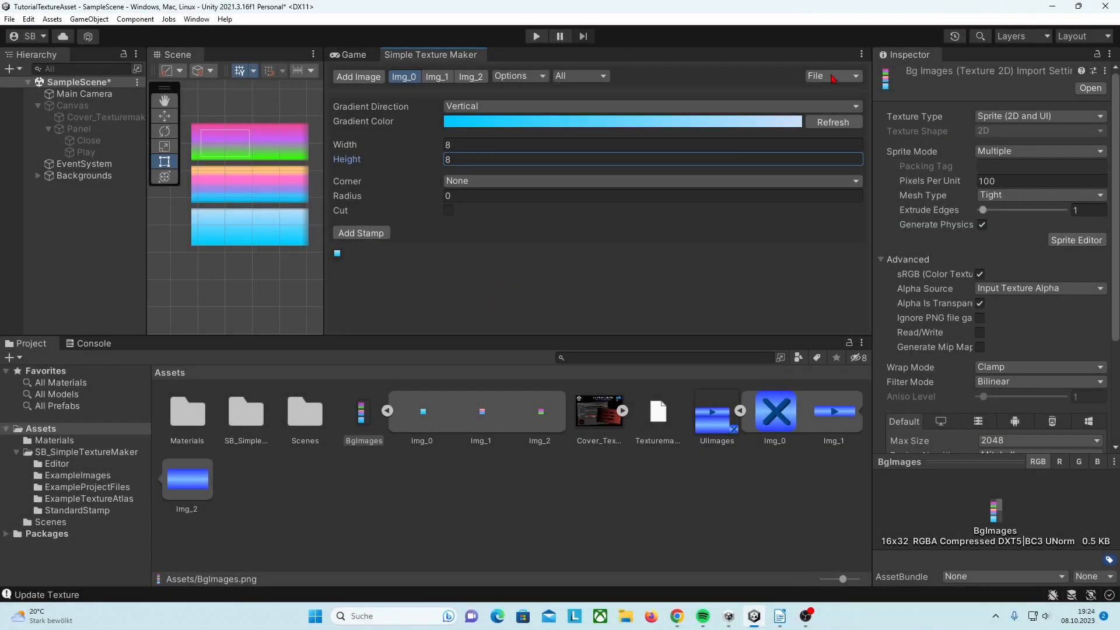
{"action": "left_click", "coordinate": [833, 78]}
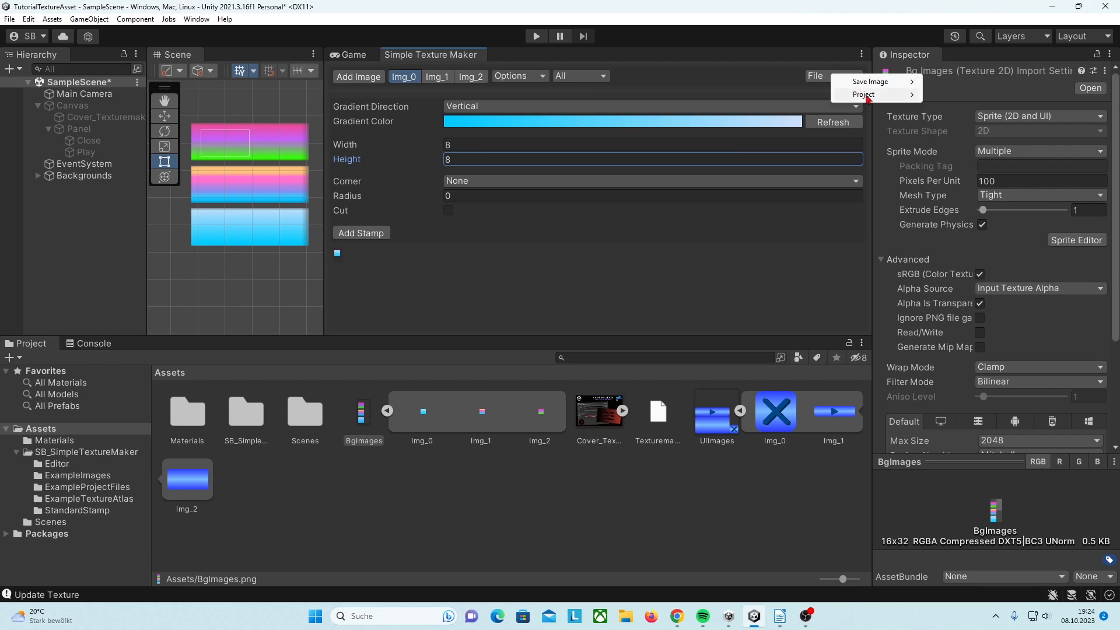
{"action": "mouse_move", "coordinate": [875, 94]}
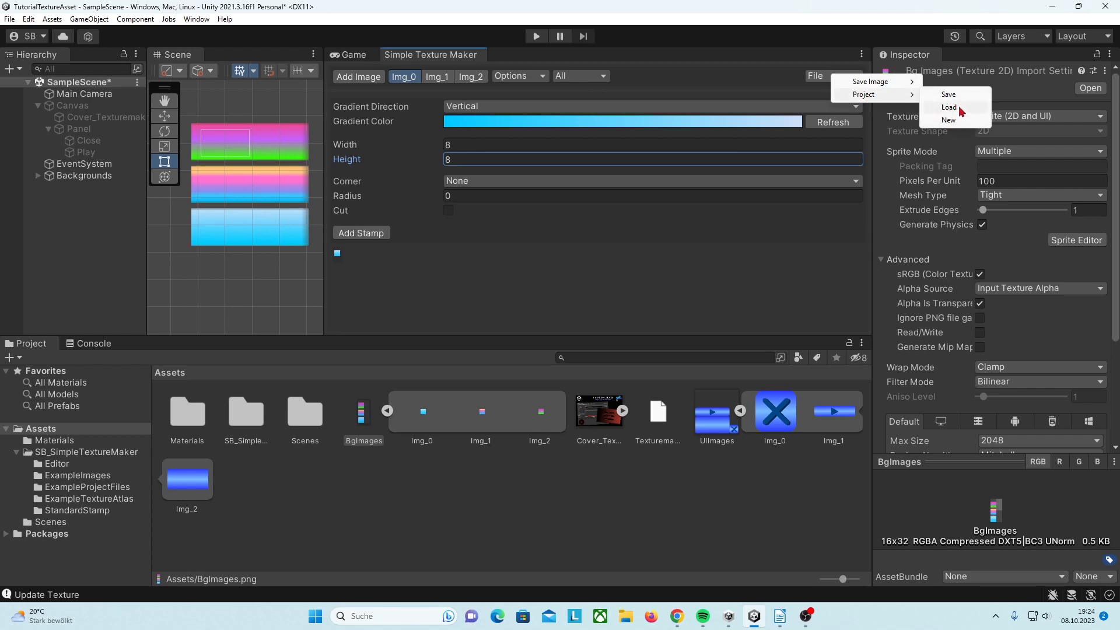